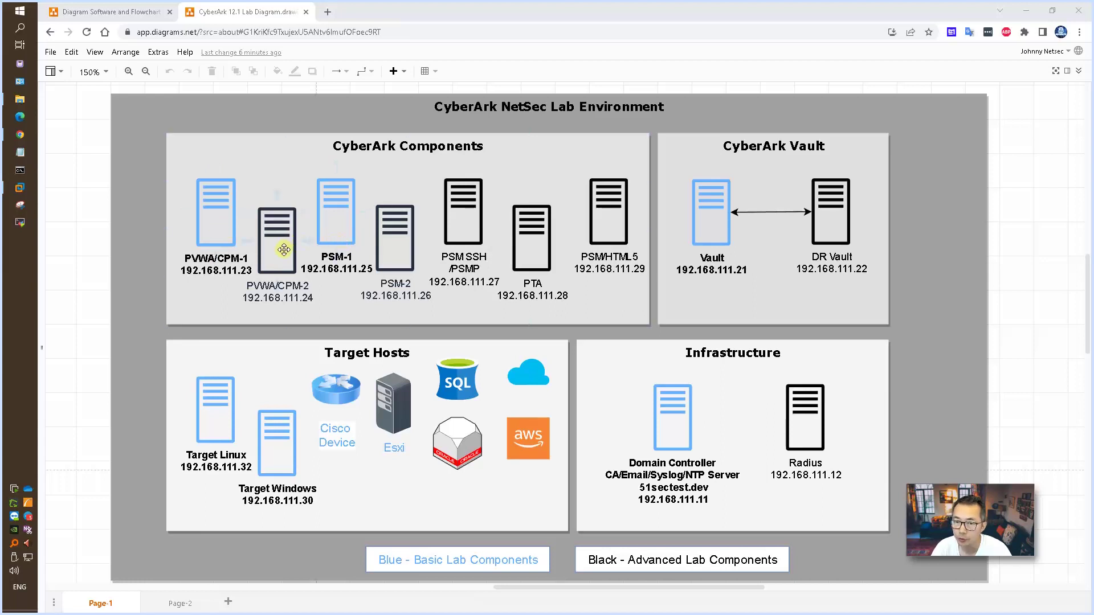
Dismiss the quick-shape options around the PVWA/CPM-2 shape in the lab diagram
mouse_move(275, 284)
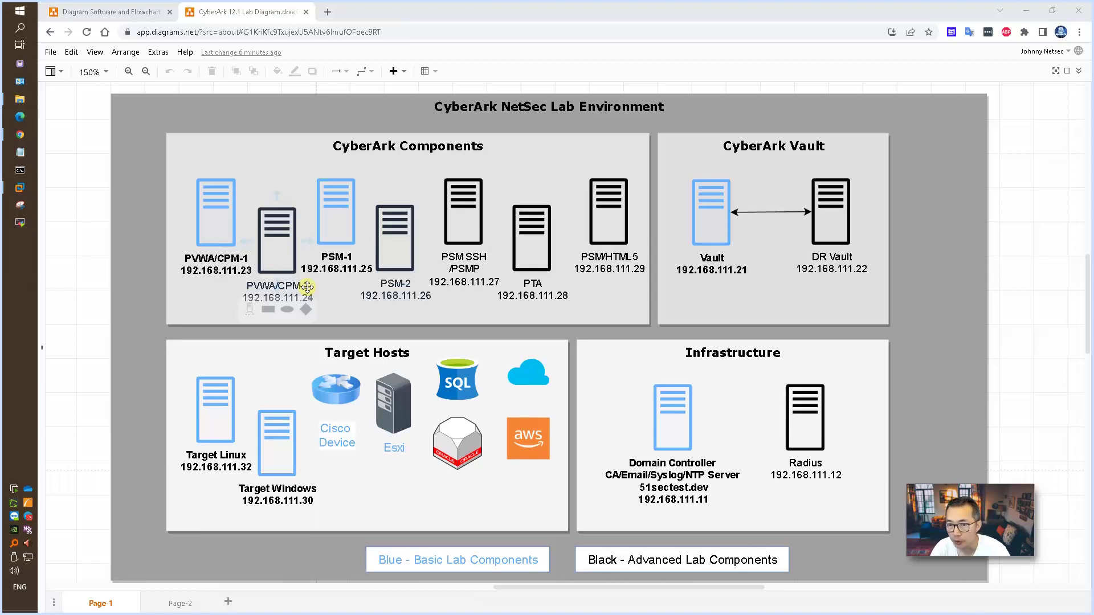
left_click(339, 299)
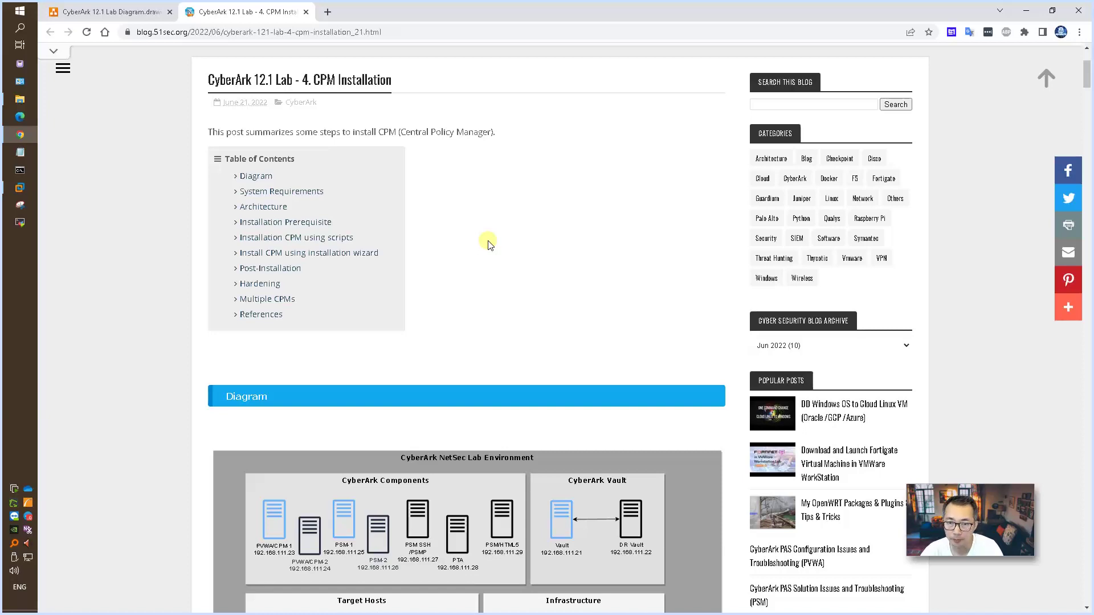
Open the Installation Tasks Overview link in a new tab and view the CPM installation overview docs
scroll(493, 251, "down", 4)
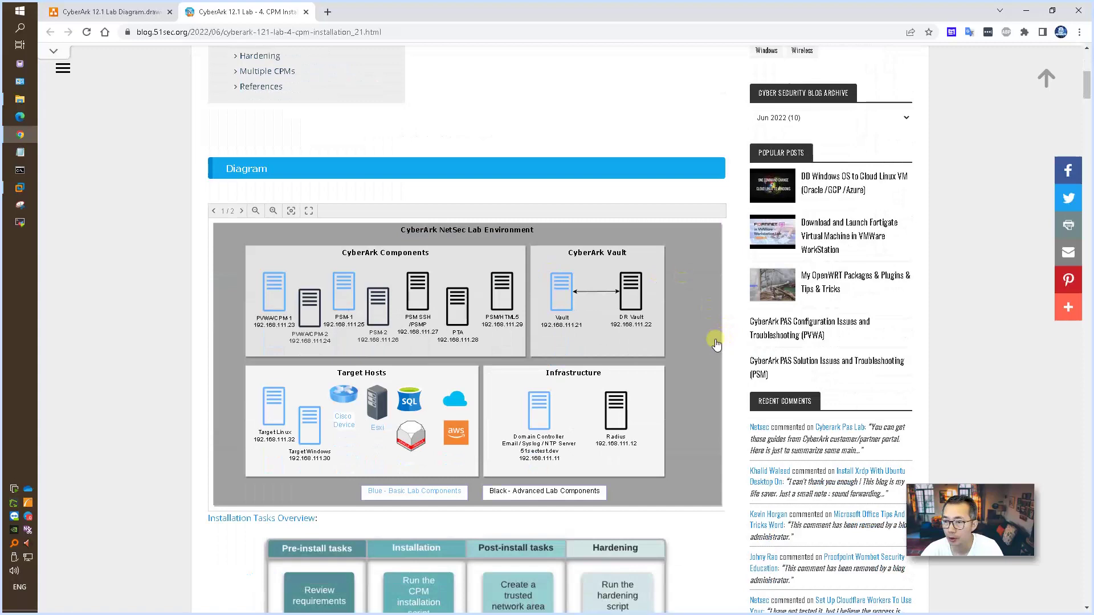
scroll(721, 336, "down", 1)
scroll(716, 344, "down", 5)
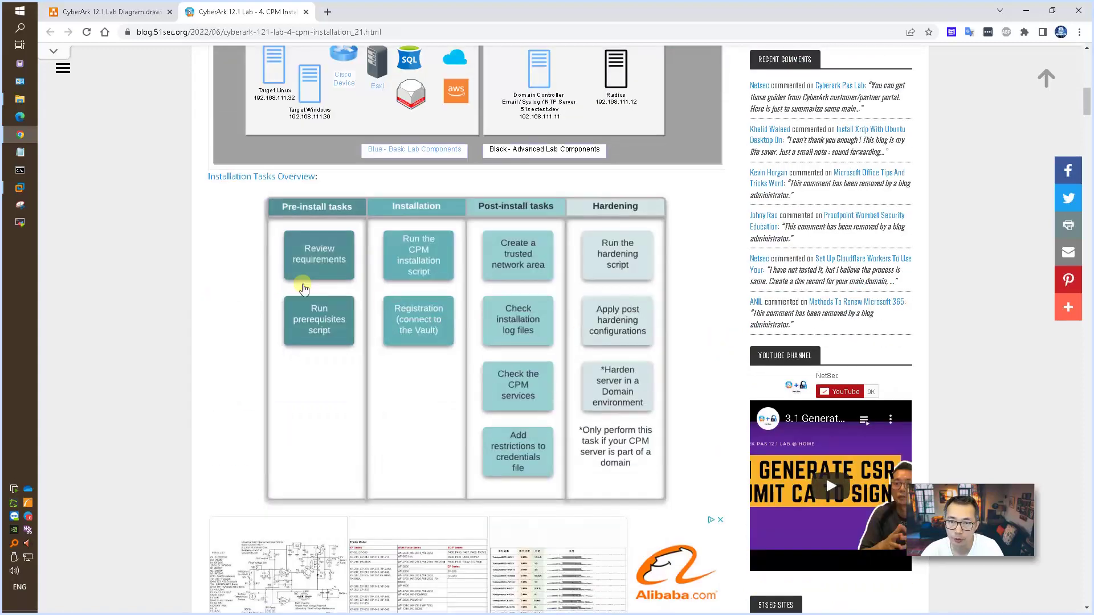
right_click(250, 178)
left_click(262, 186)
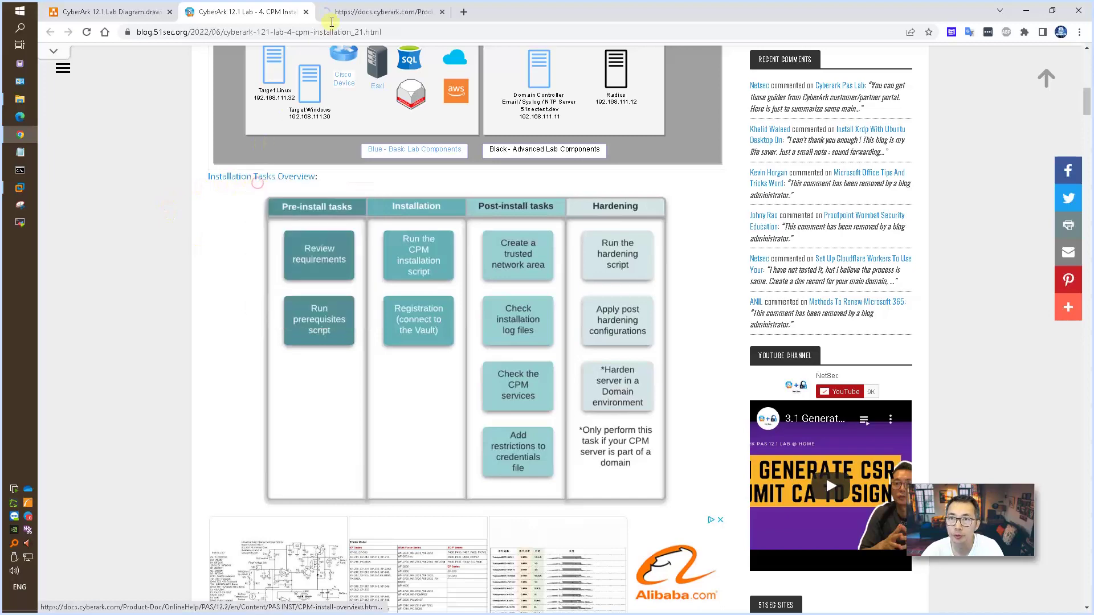
left_click(385, 12)
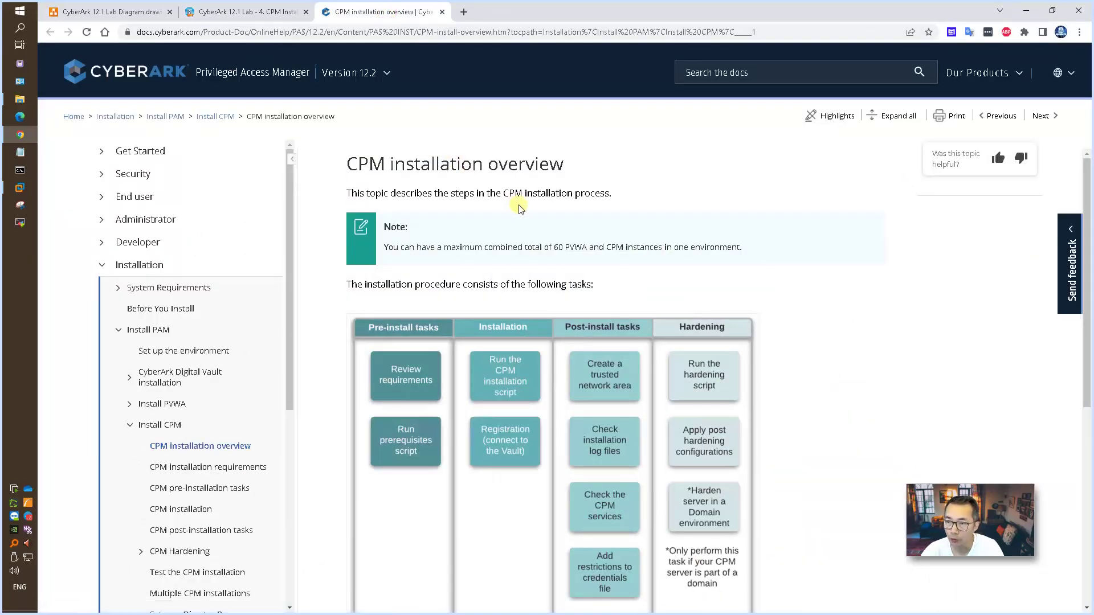
Back in the blog post, open the System Requirements 'this doc' link in a new tab
scroll(519, 208, "down", 2)
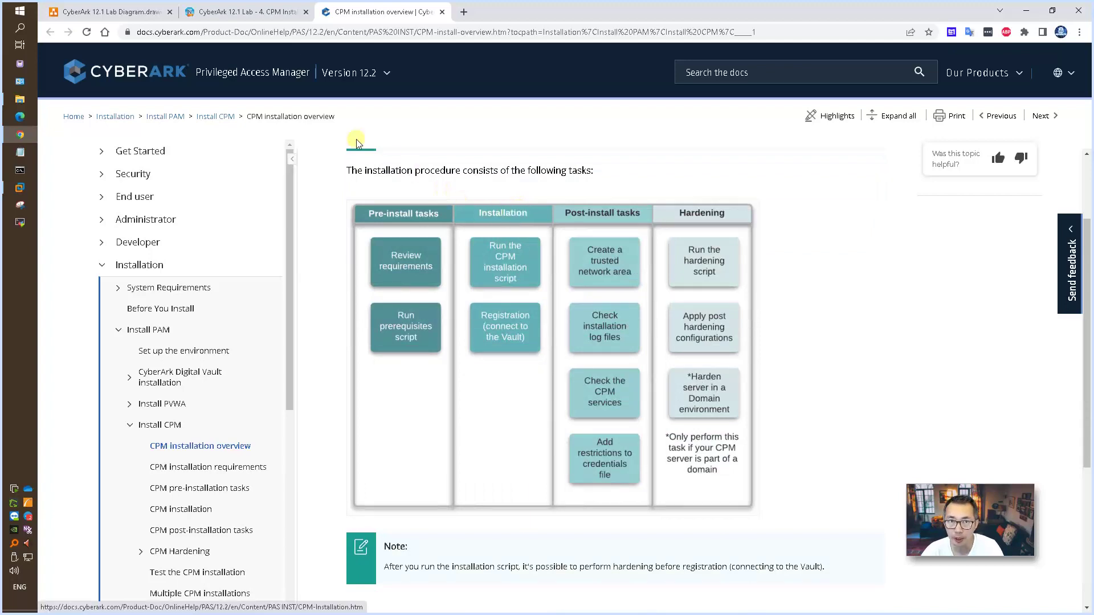
left_click(261, 12)
scroll(525, 308, "down", 2)
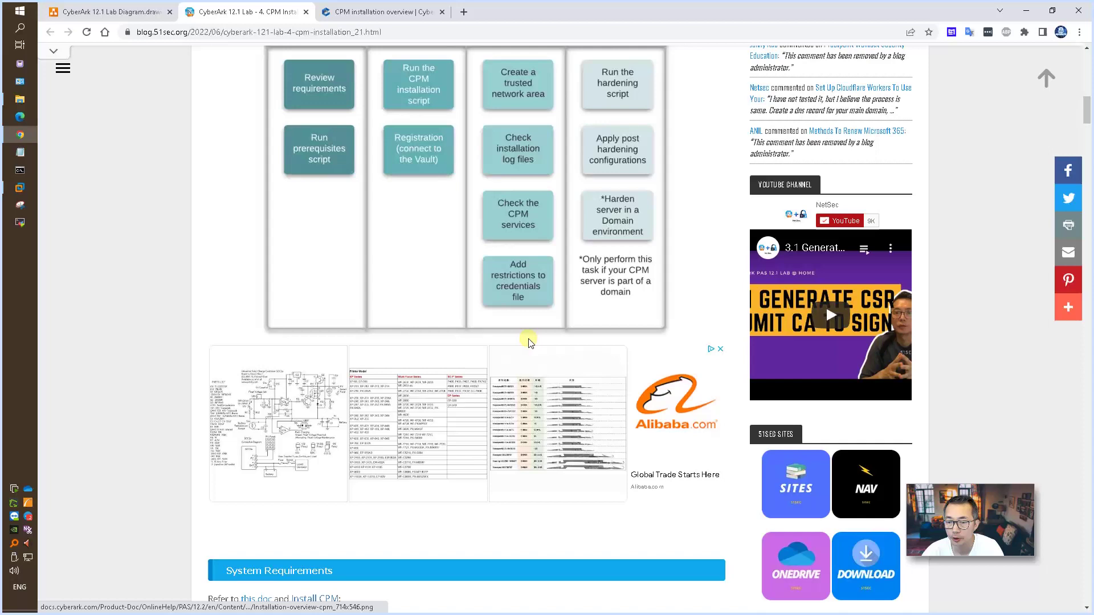
scroll(528, 342, "down", 7)
right_click(253, 202)
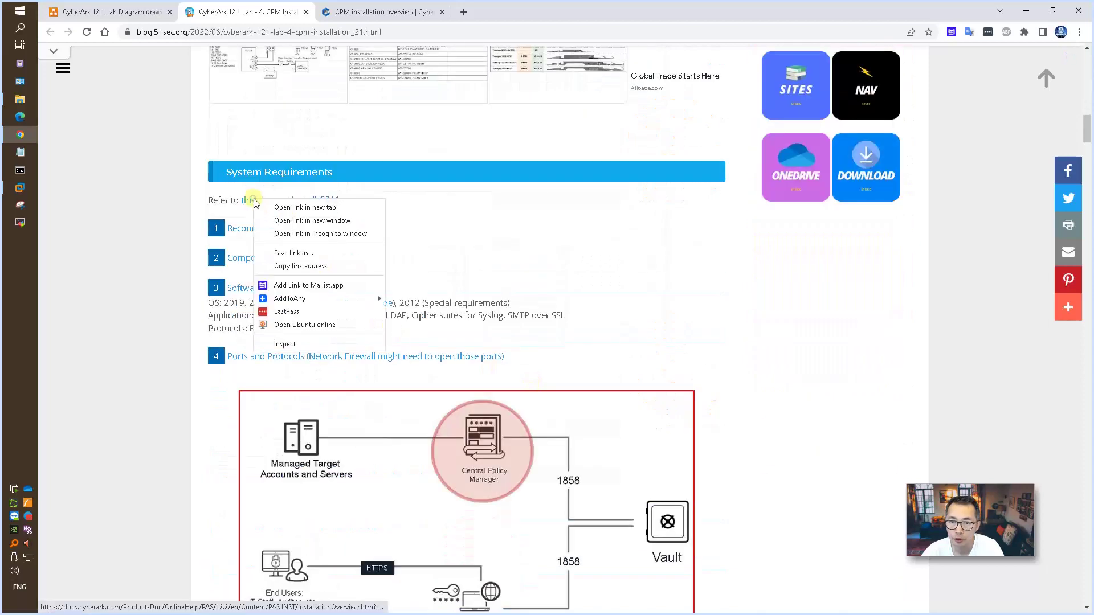
left_click(276, 208)
In the new Install PAM docs tab, open the Install CPM page, then return to the blog post
left_click(496, 13)
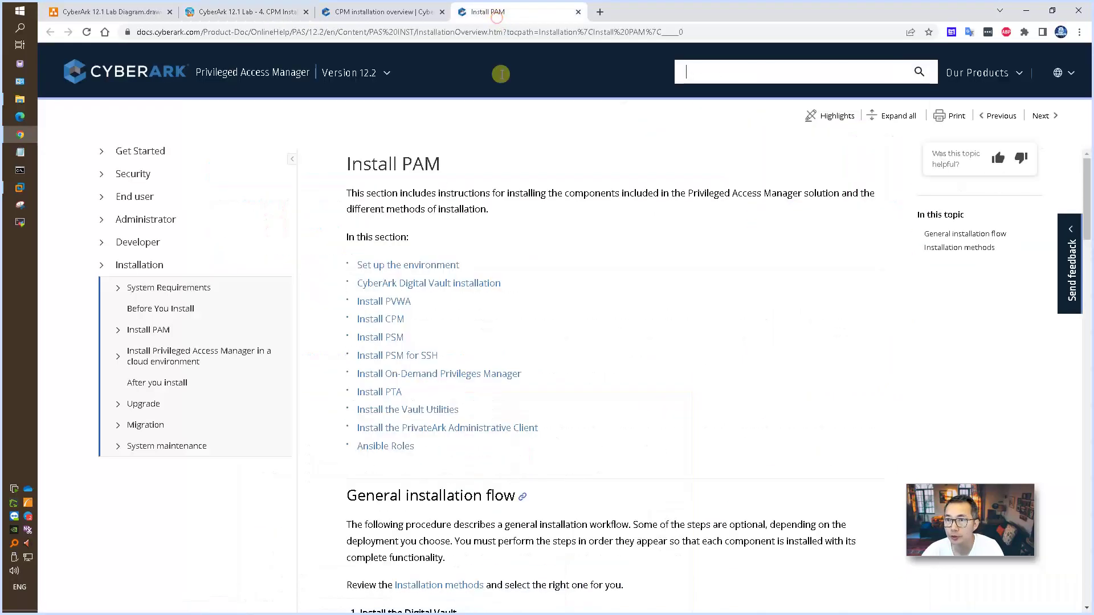
scroll(501, 254, "down", 2)
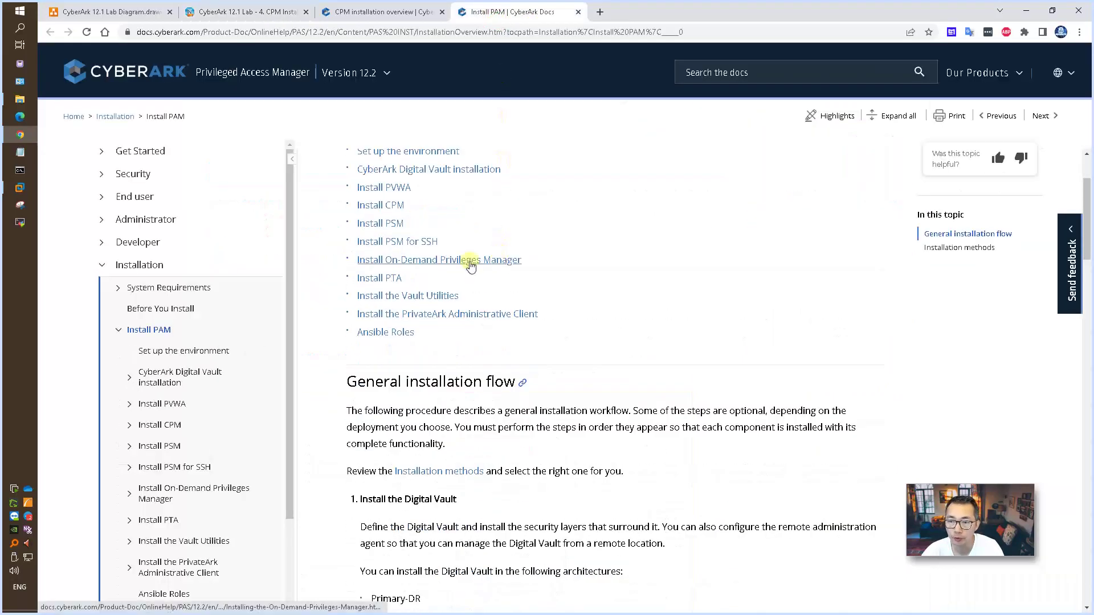
left_click(393, 206)
scroll(503, 311, "down", 5)
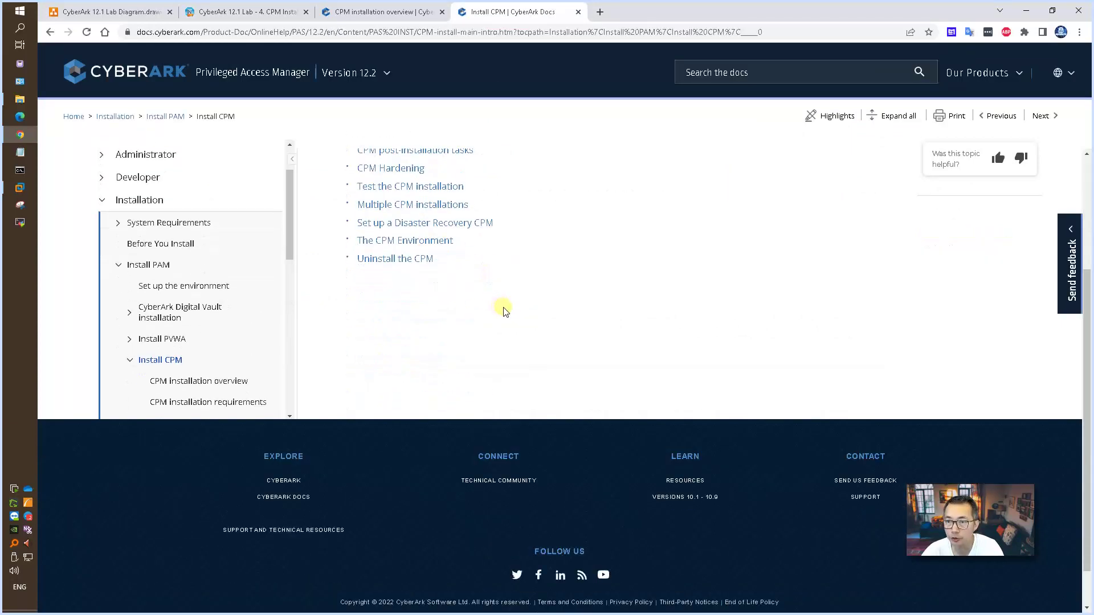
scroll(503, 310, "up", 3)
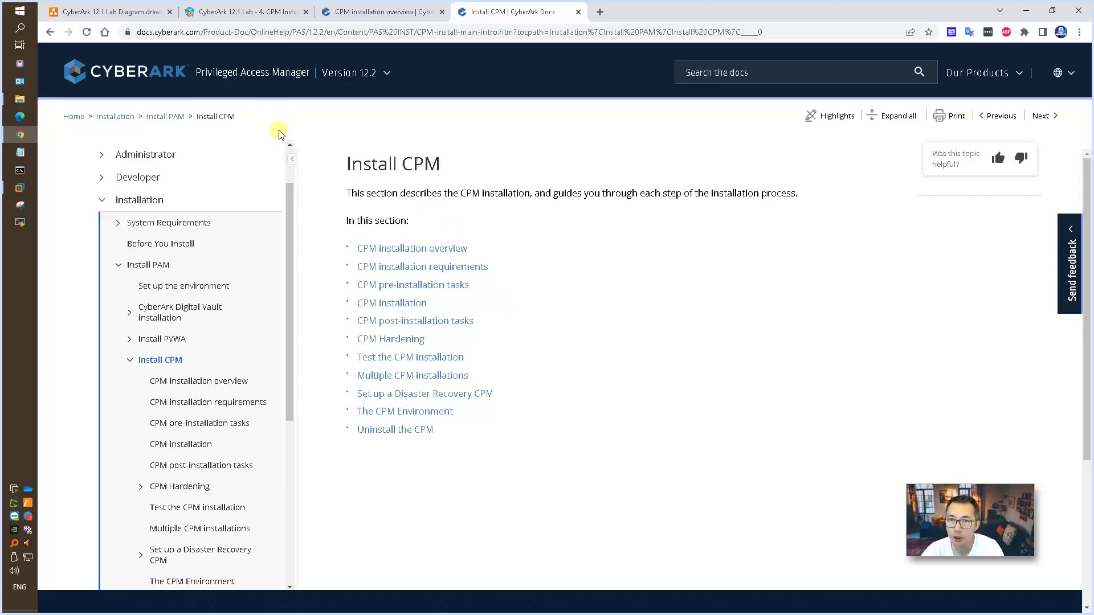
left_click(249, 21)
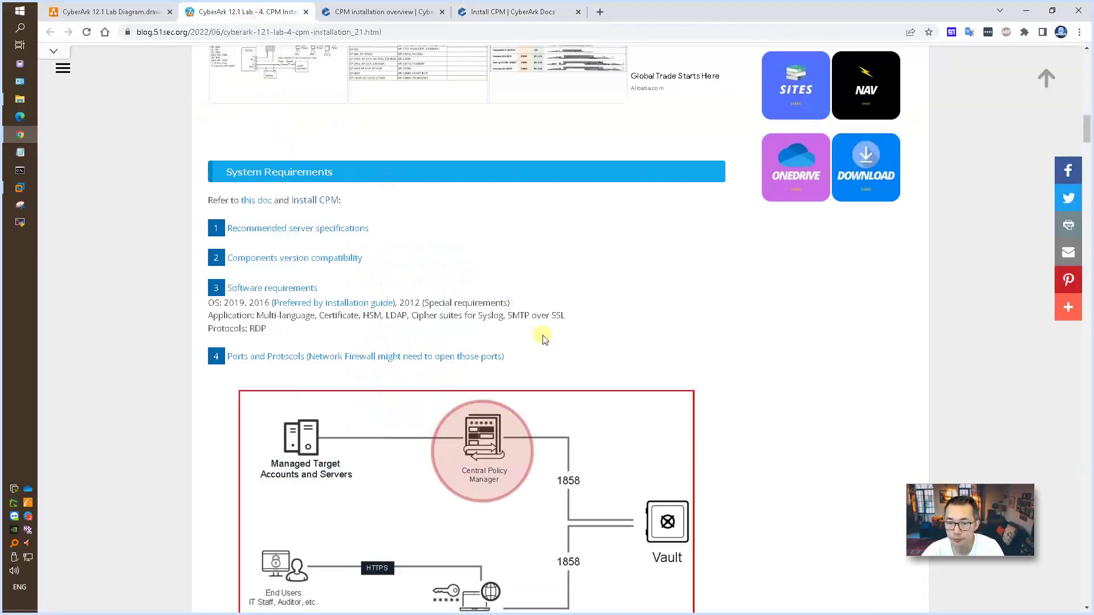
scroll(545, 339, "down", 3)
scroll(706, 417, "down", 1)
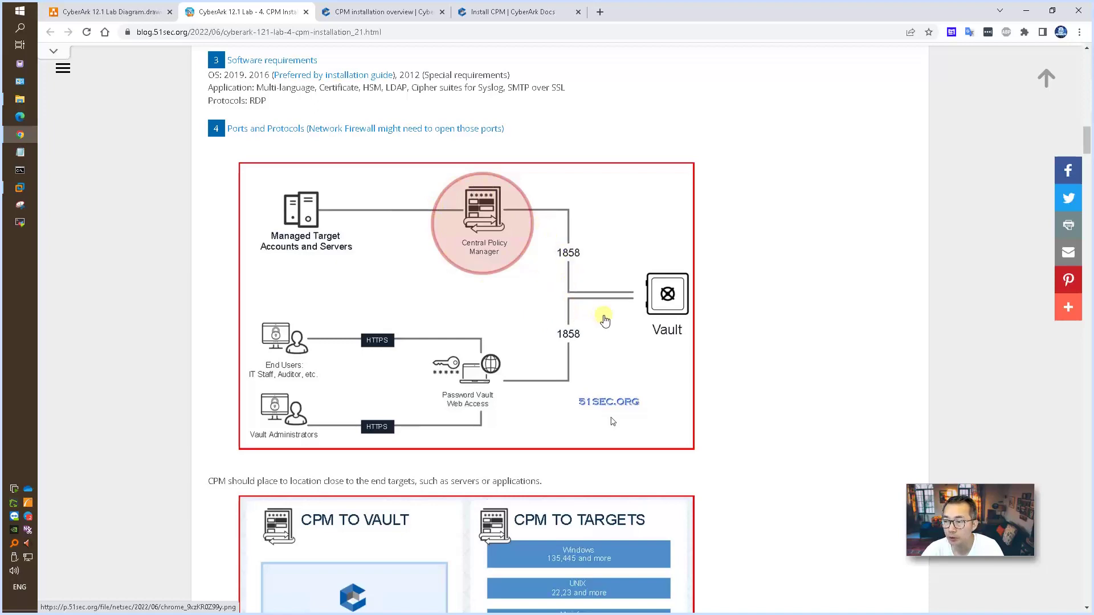
scroll(593, 399, "down", 1)
scroll(593, 393, "down", 4)
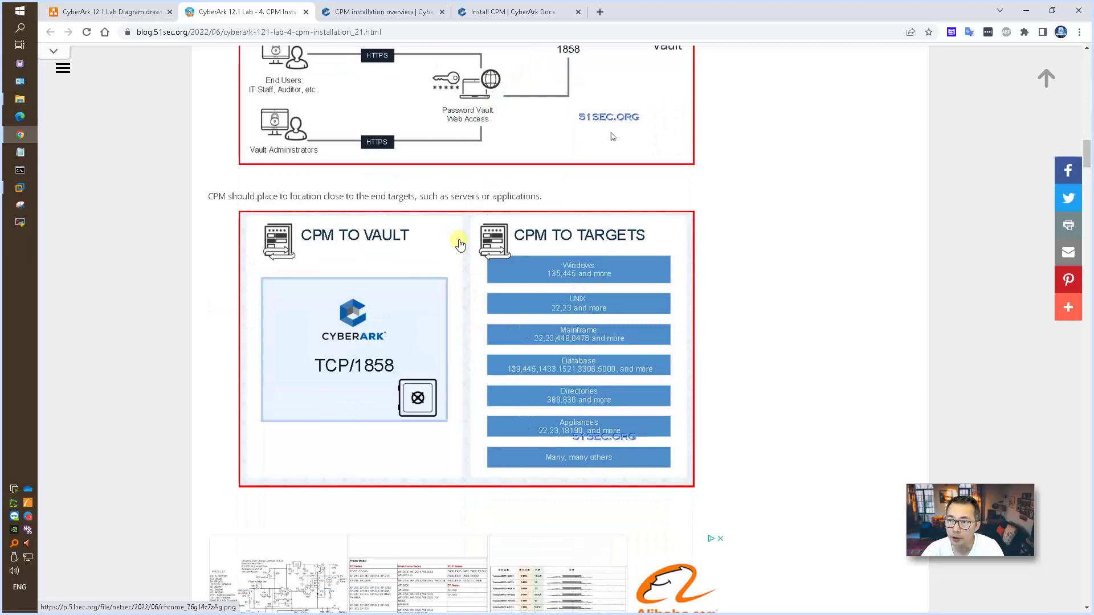
scroll(456, 236, "up", 2)
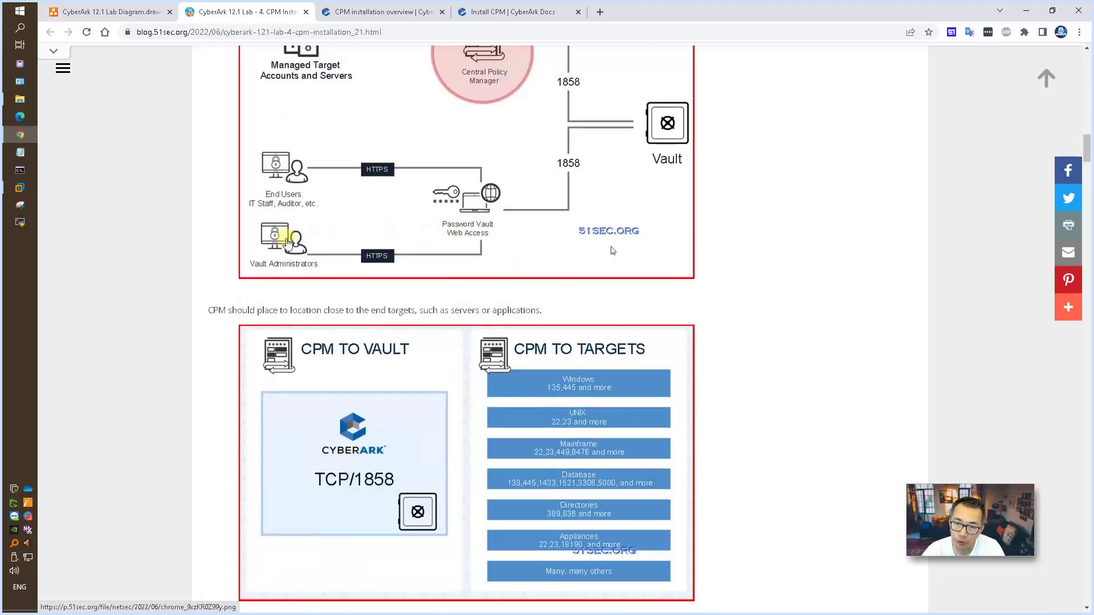
scroll(496, 274, "down", 10)
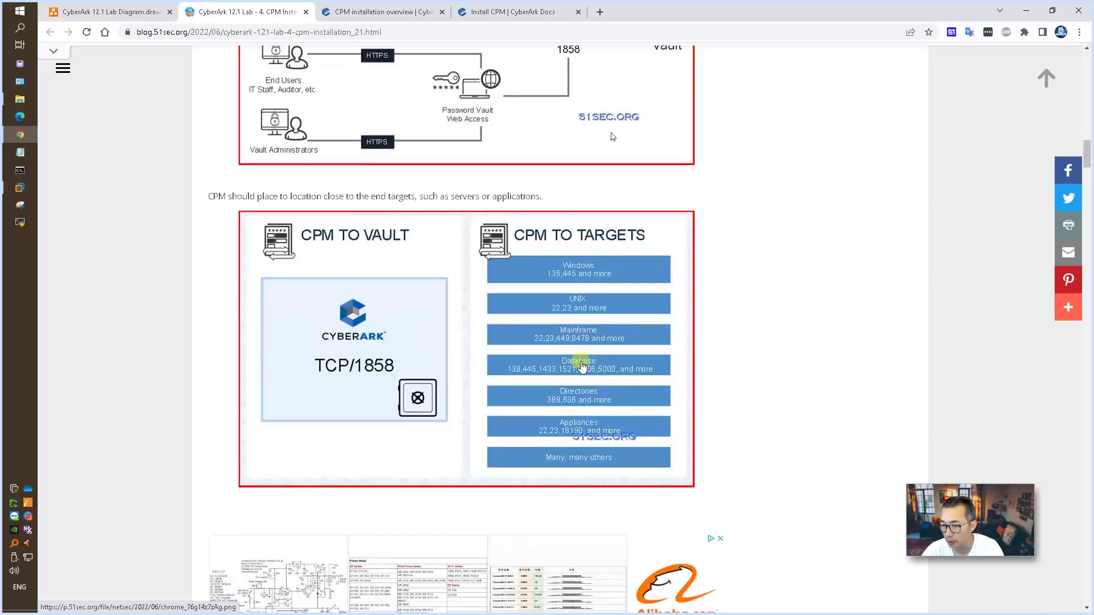
scroll(739, 461, "down", 3)
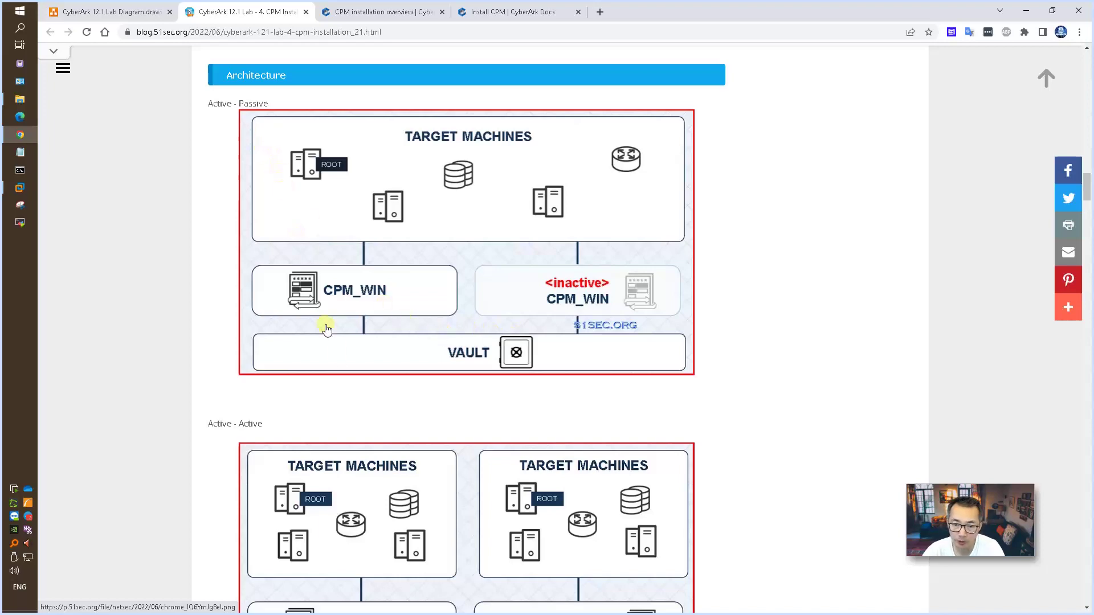
scroll(441, 411, "down", 3)
scroll(446, 415, "down", 1)
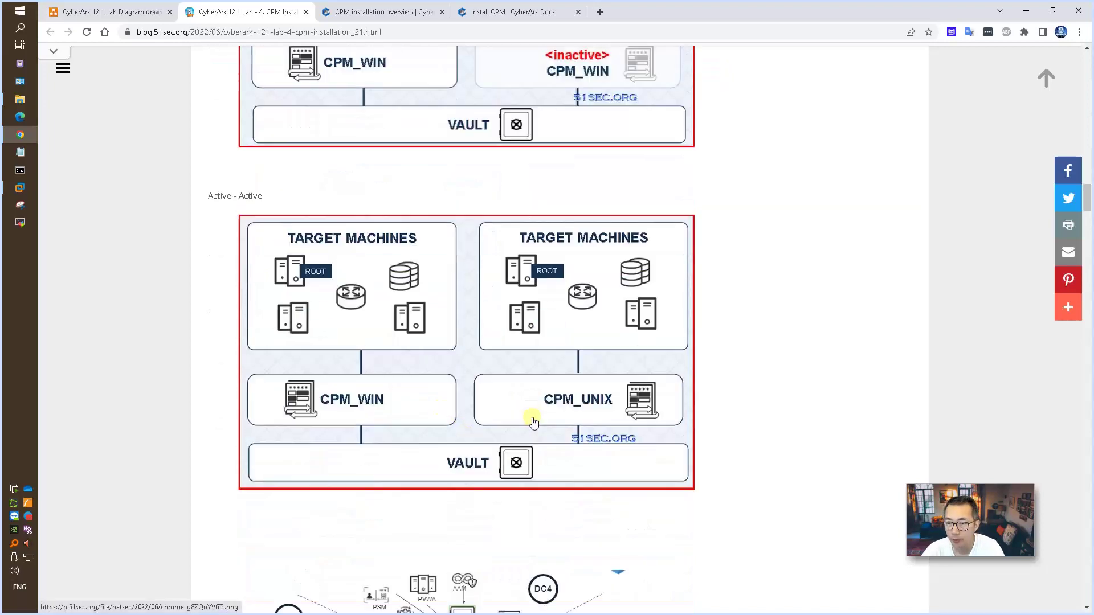
scroll(452, 359, "down", 3)
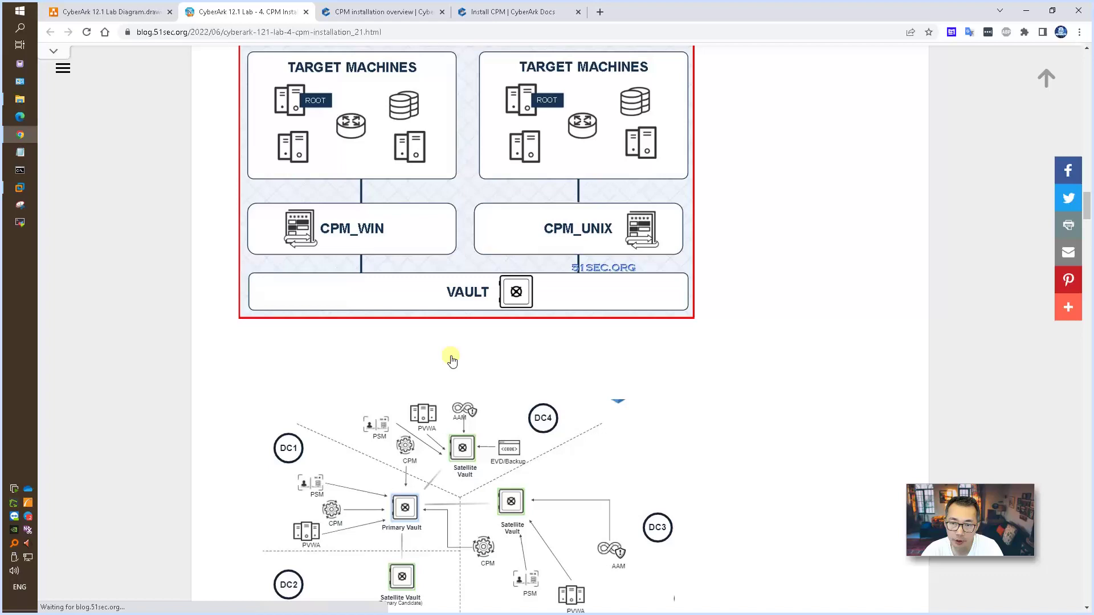
scroll(451, 361, "up", 4)
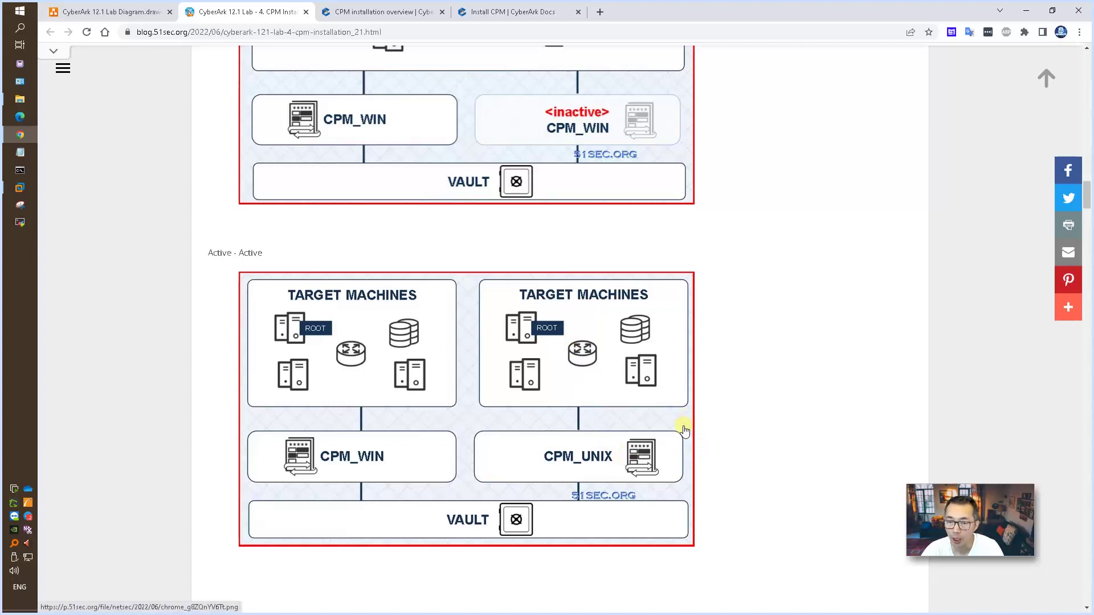
scroll(638, 470, "down", 2)
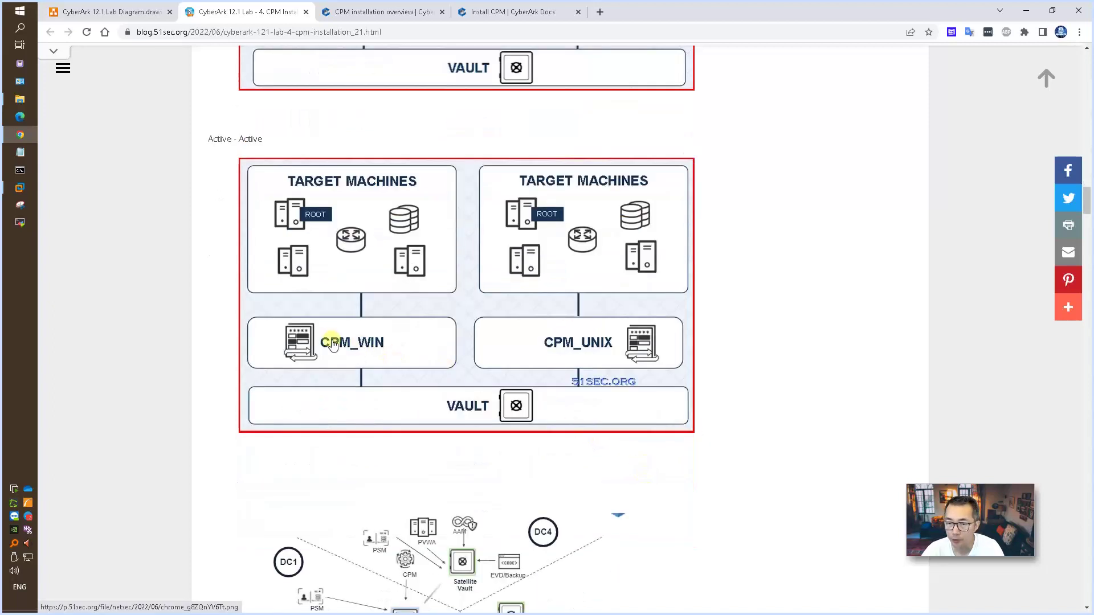
scroll(652, 393, "down", 3)
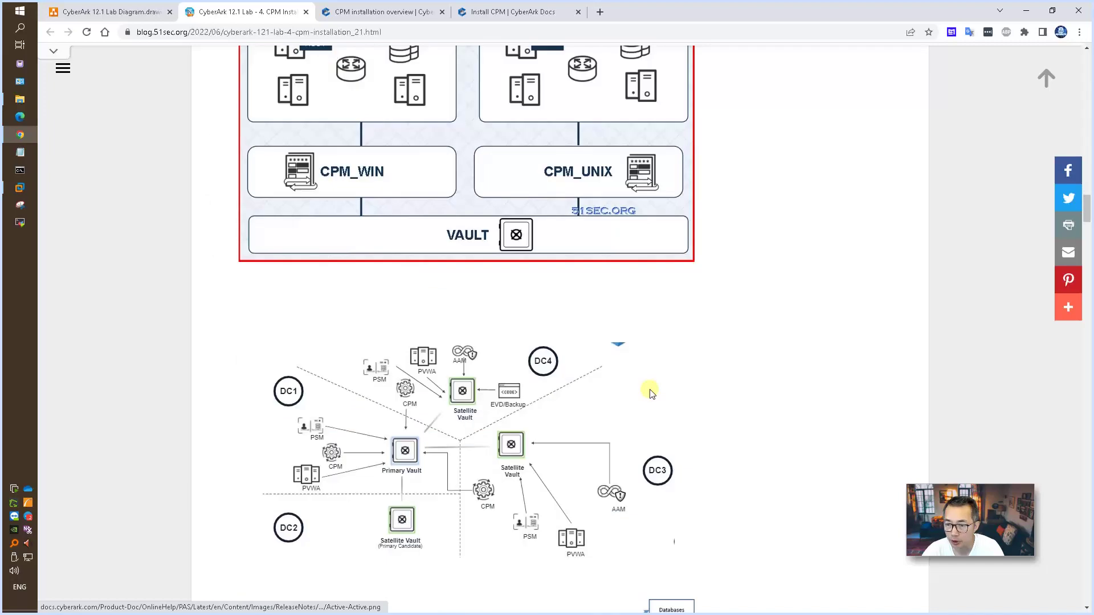
scroll(667, 408, "down", 3)
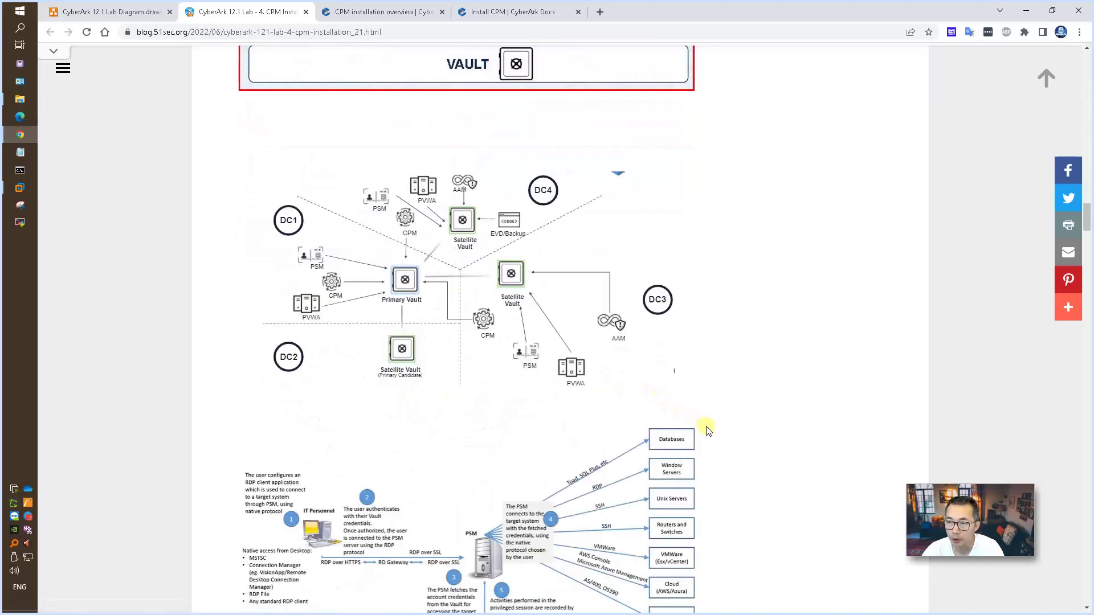
scroll(707, 429, "down", 2)
scroll(706, 429, "up", 6)
scroll(706, 428, "down", 3)
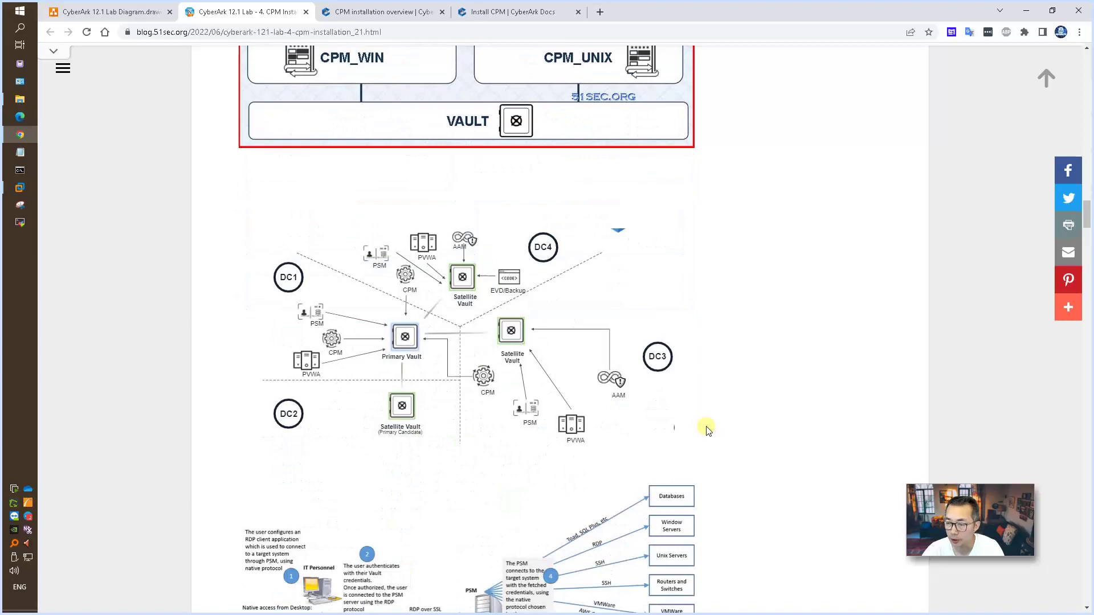
scroll(707, 428, "down", 13)
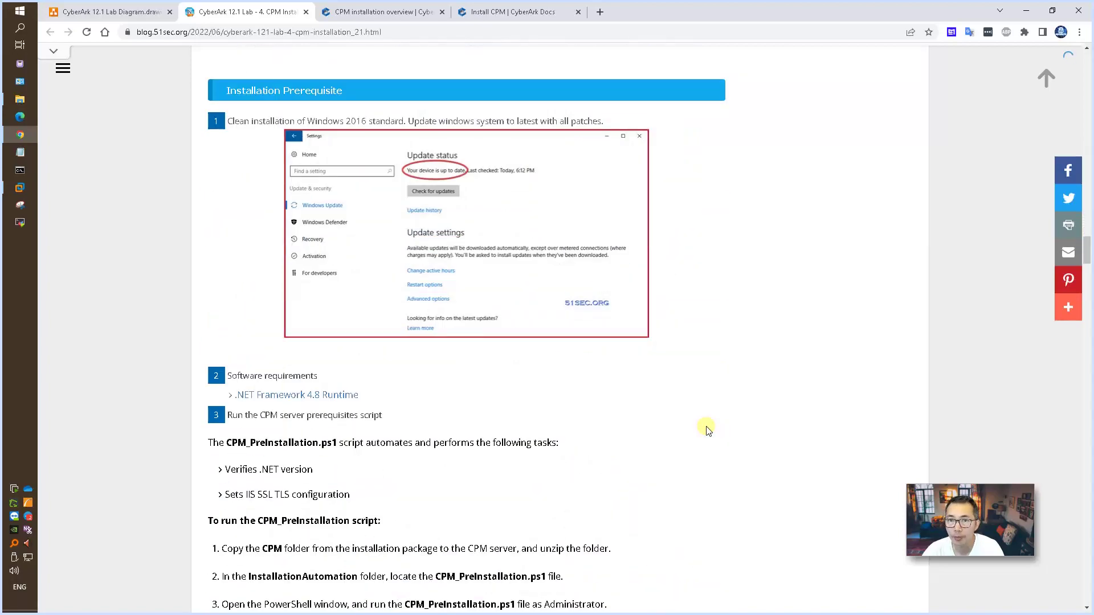
scroll(707, 429, "down", 12)
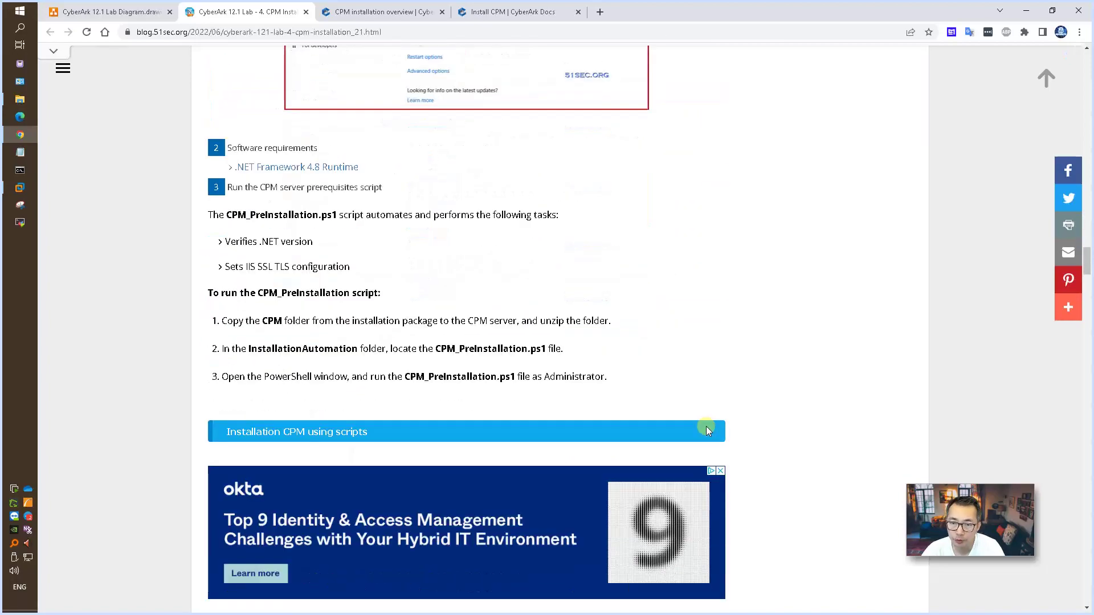
scroll(706, 428, "down", 15)
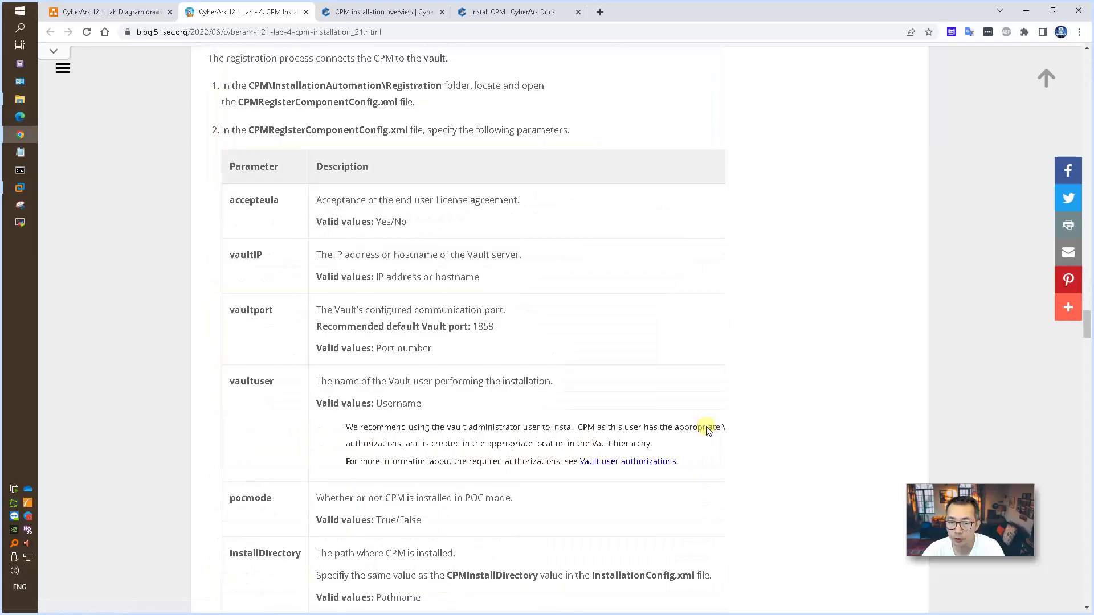
scroll(707, 429, "down", 7)
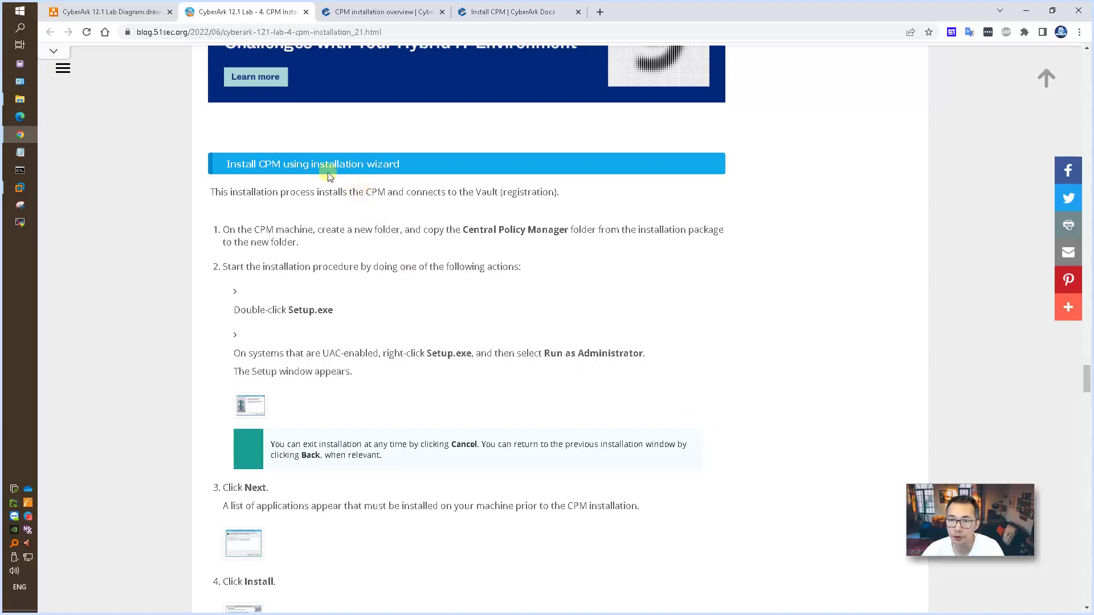
scroll(433, 288, "up", 20)
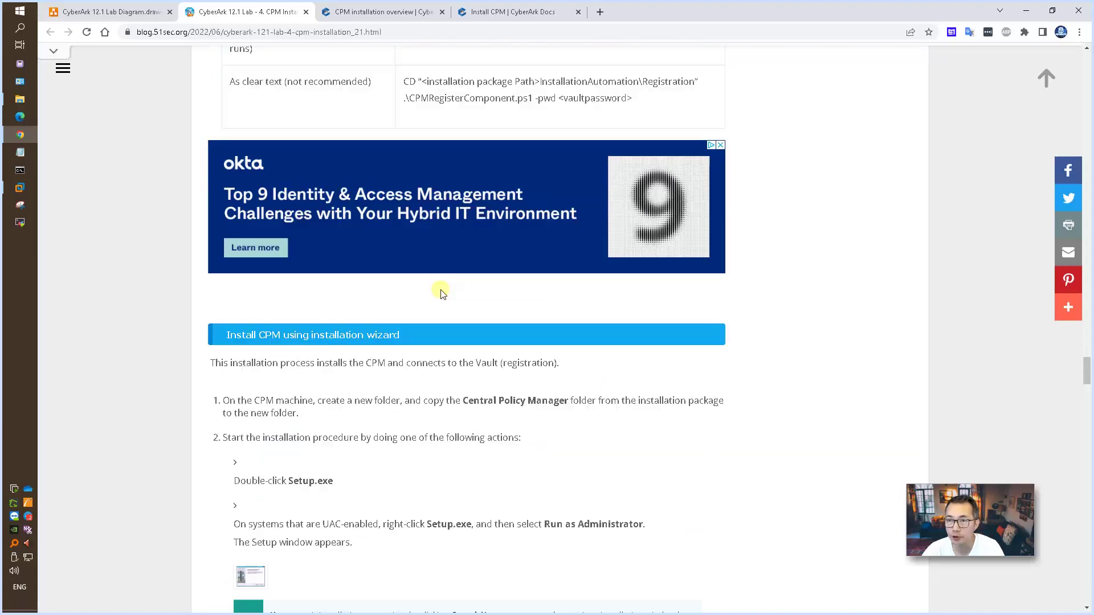
scroll(442, 296, "up", 14)
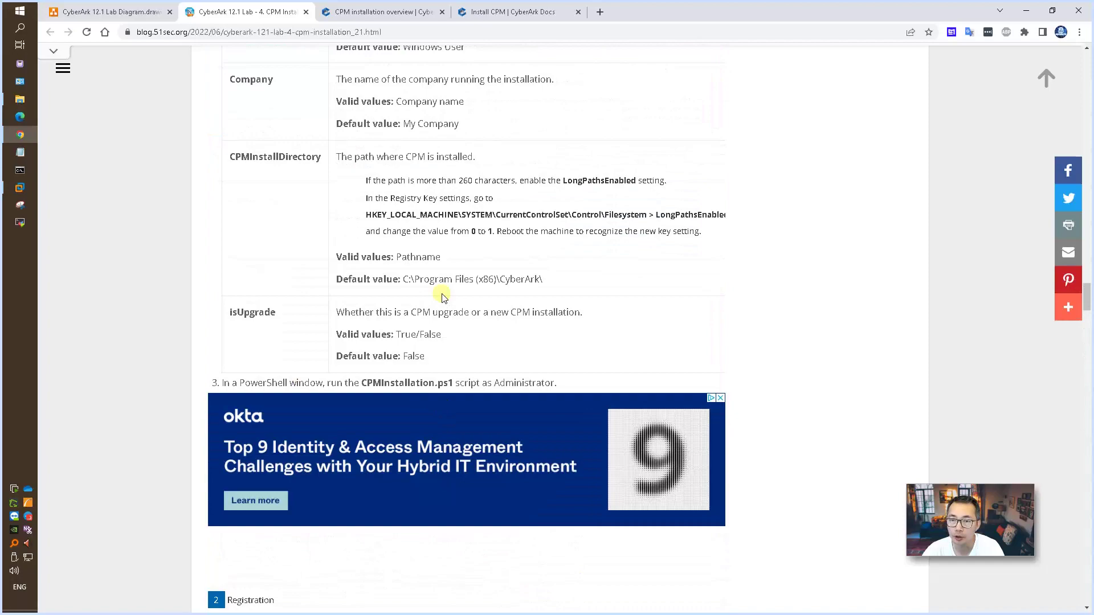
scroll(413, 283, "up", 6)
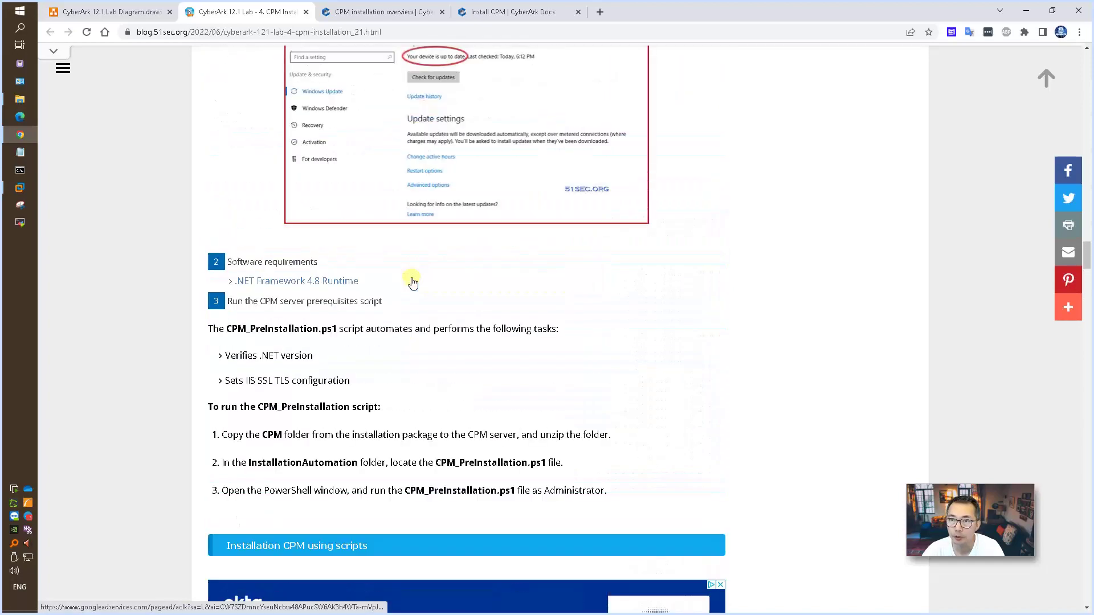
scroll(410, 284, "up", 6)
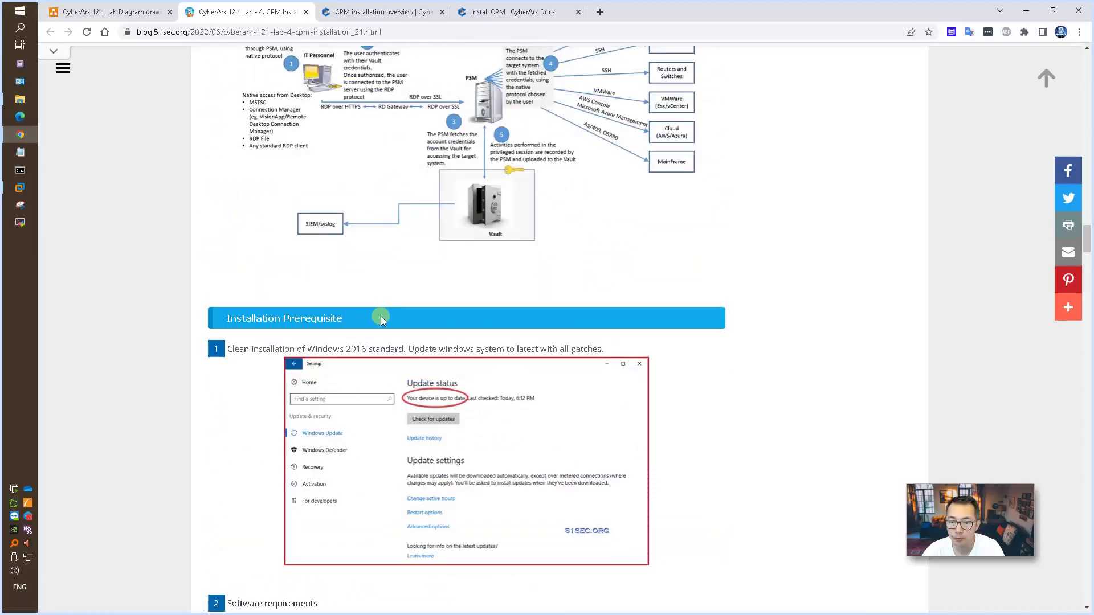
scroll(399, 317, "down", 10)
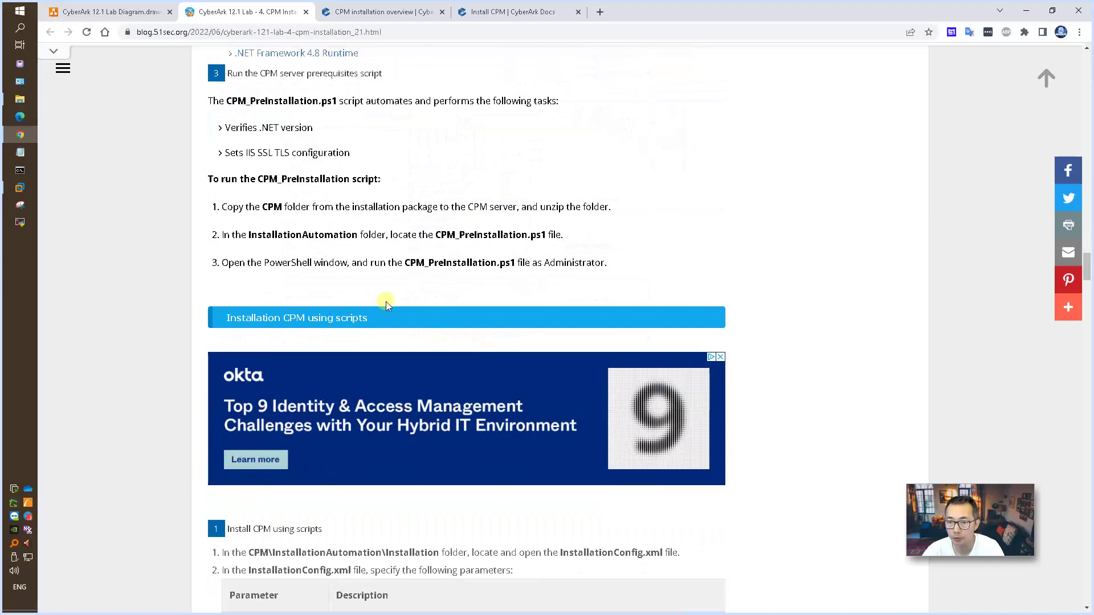
scroll(403, 336, "down", 18)
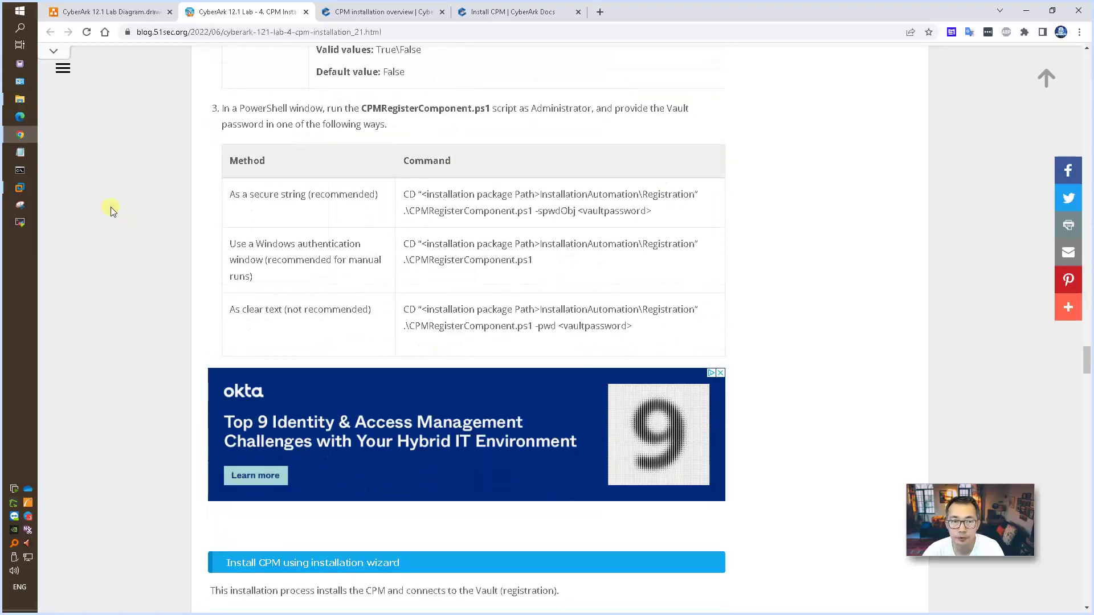
Switch to the PVWA-CPM1 virtual machine showing the PVWA System Health page
left_click(34, 192)
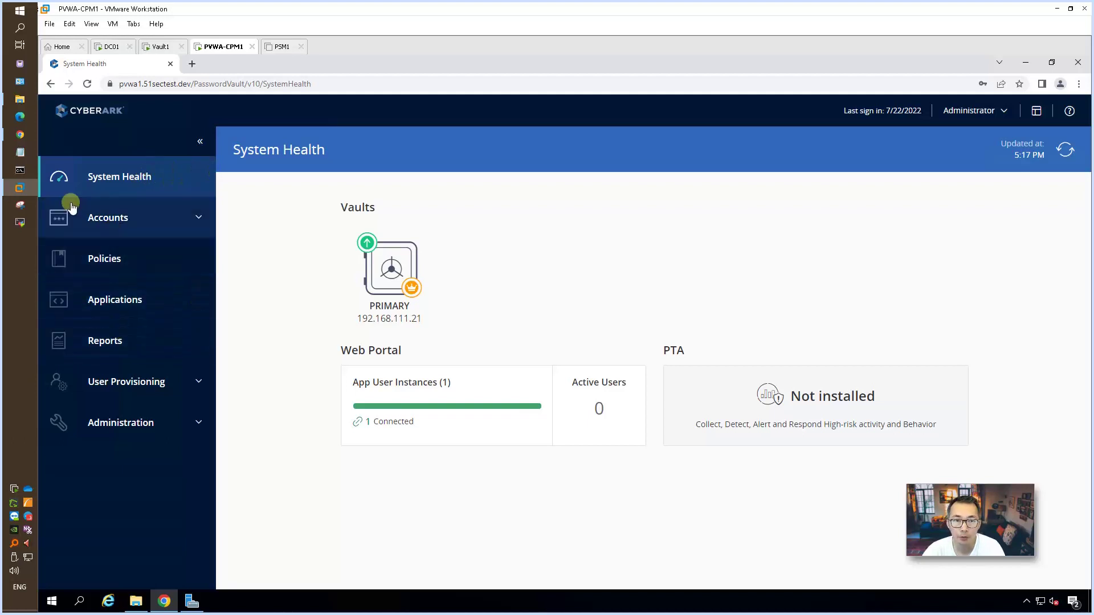
Visit the Vault1 and DC01 VMs, wake DC01's desktop, and return to PVWA-CPM1
left_click(161, 46)
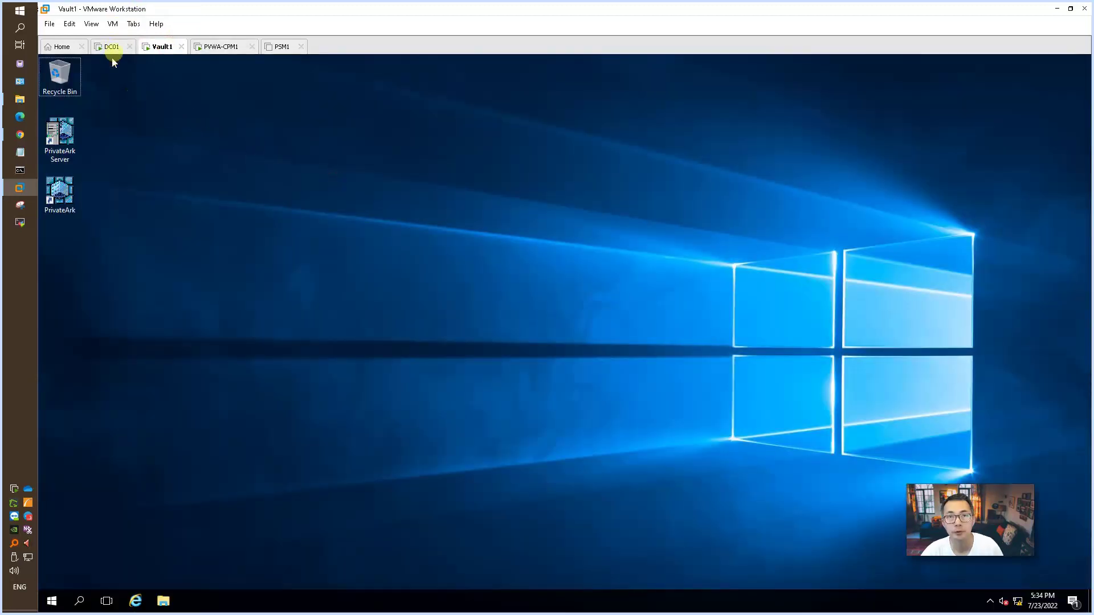
left_click(112, 50)
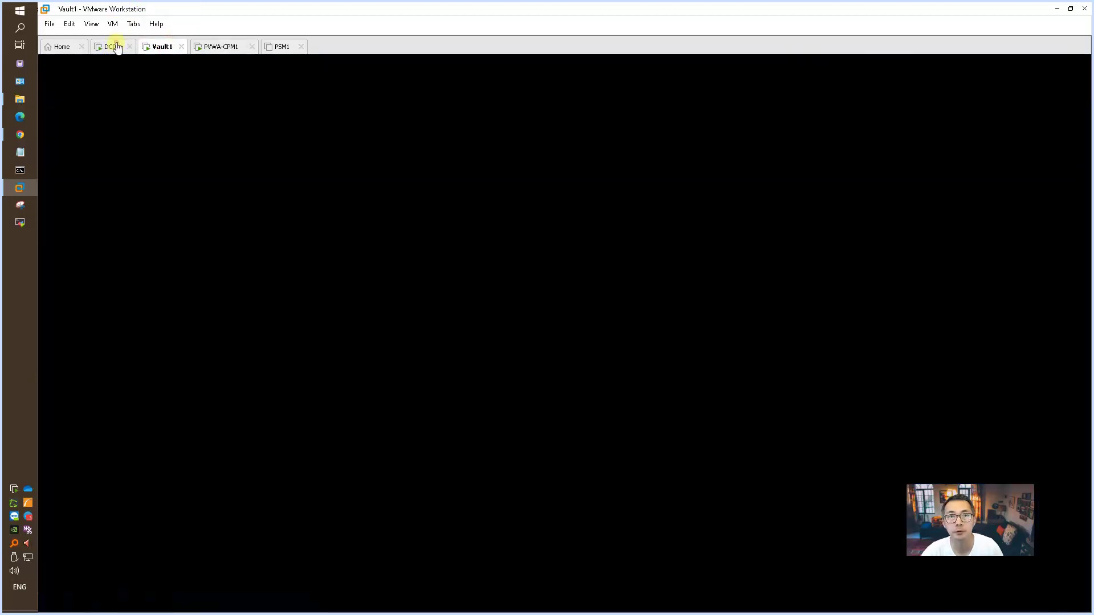
left_click(357, 168)
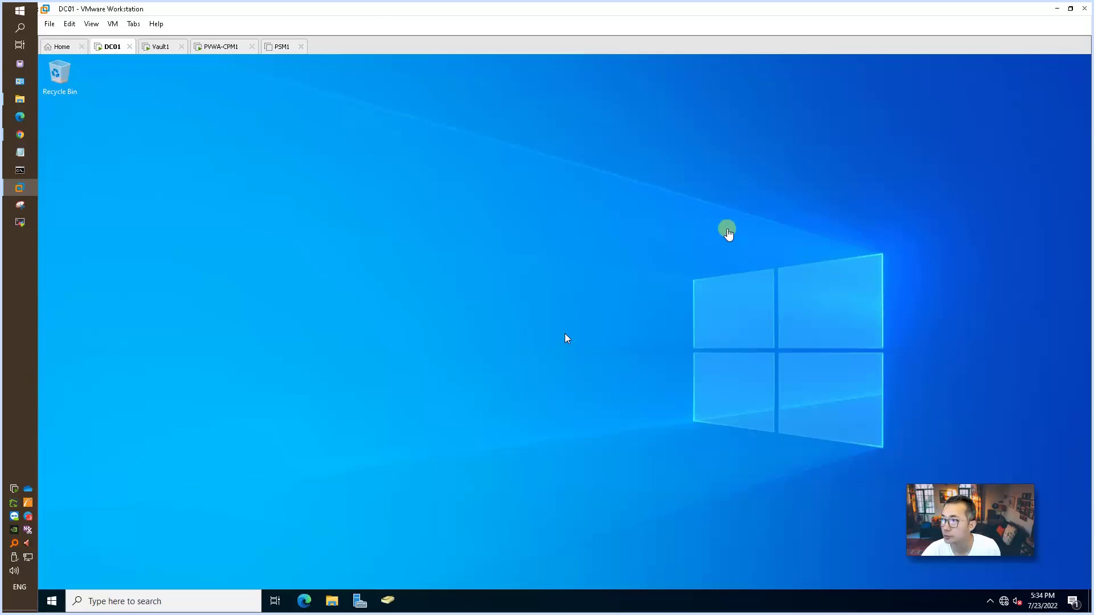
left_click(224, 47)
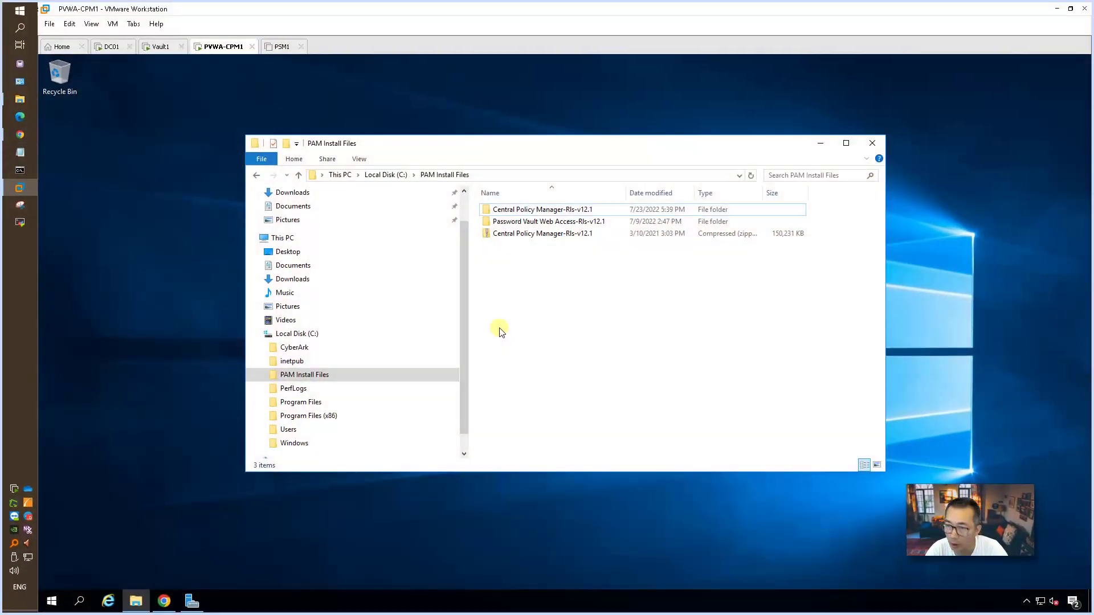
Open the extracted Central Policy Manager-Rls-v12.1 folder, not the archive, then return to the Chrome blog
left_click(557, 239)
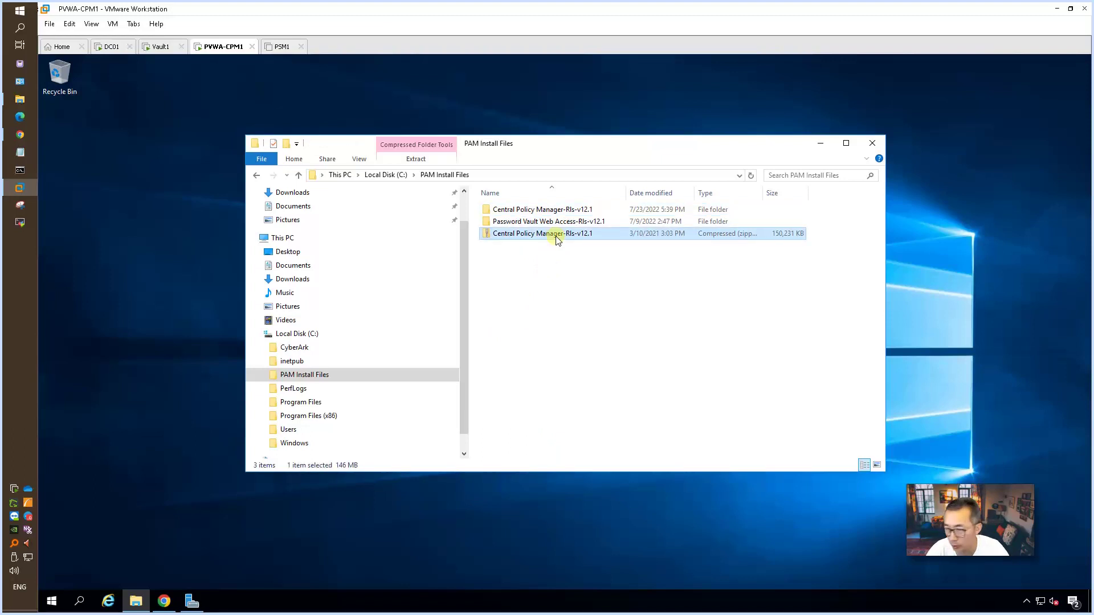
left_click(556, 209)
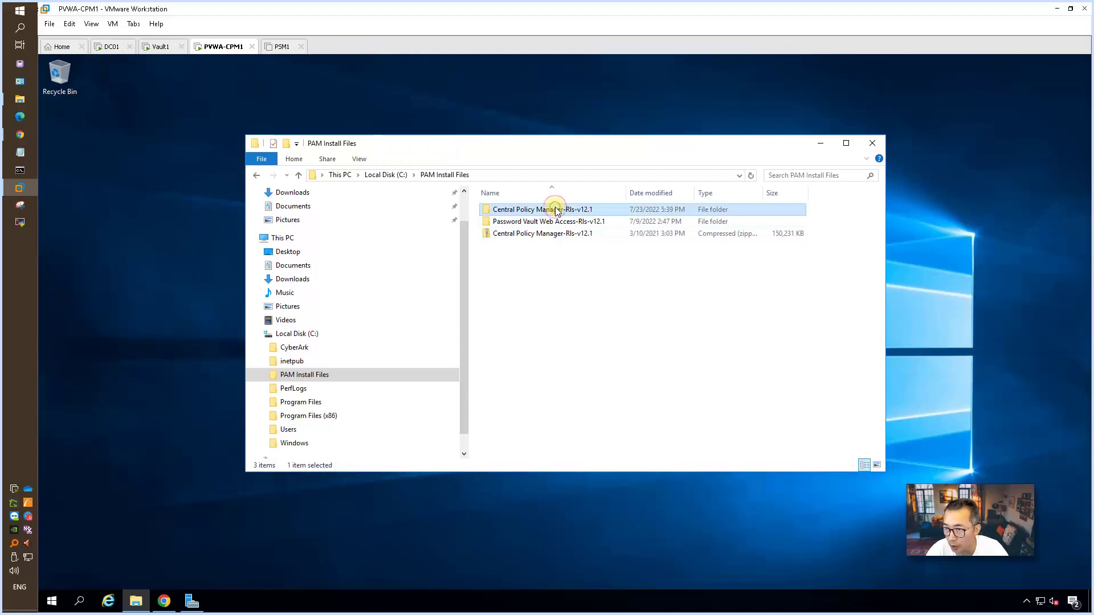
double_click(556, 210)
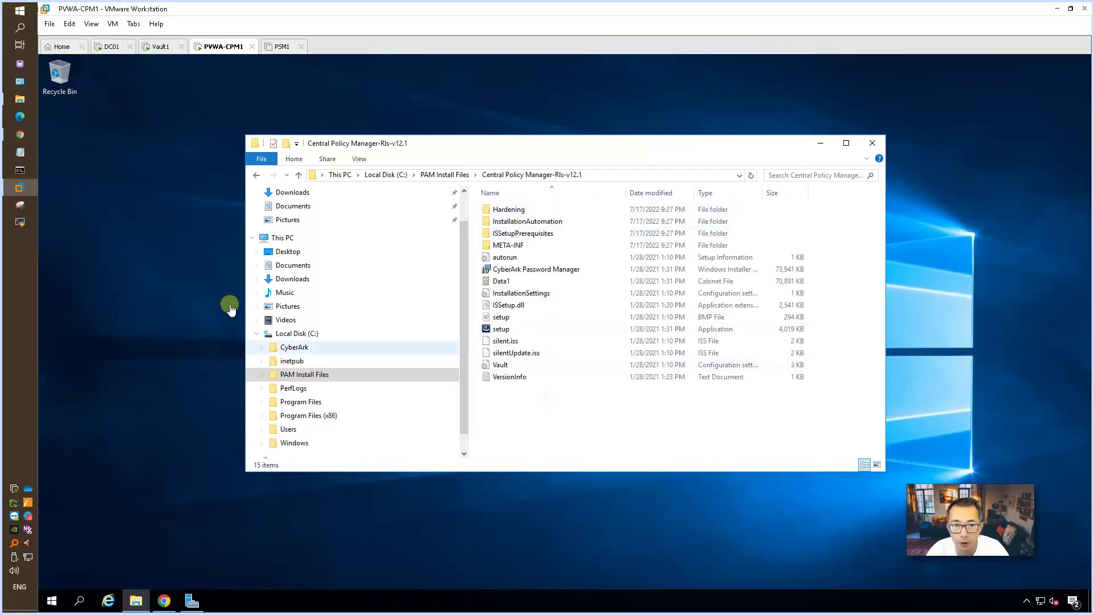
left_click(26, 133)
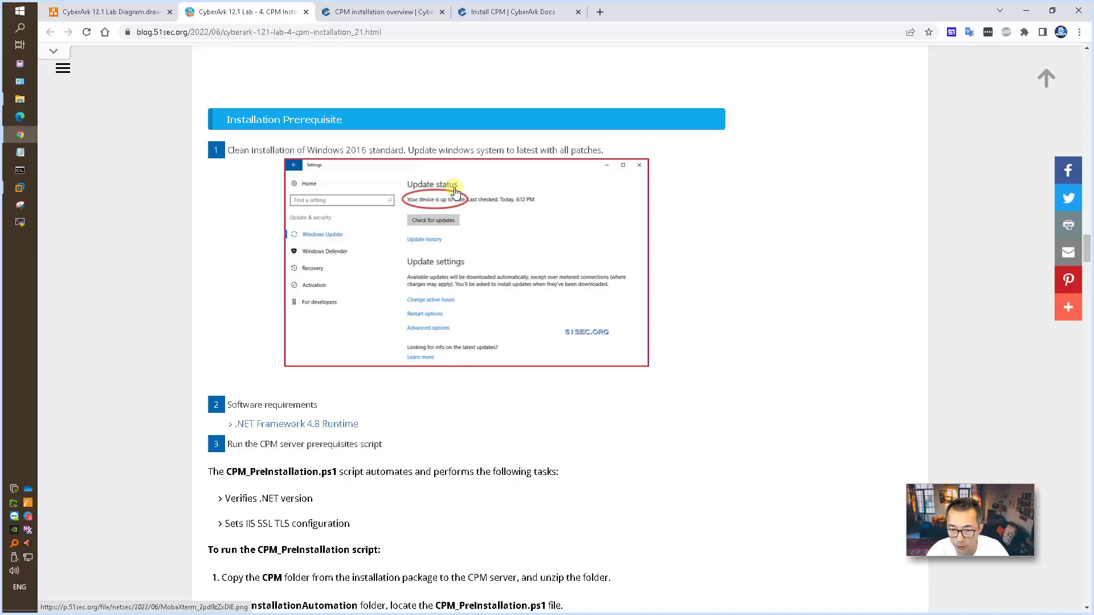
Highlight the CPM_PreInstallation script name and its .NET version and IIS SSL TLS tasks
scroll(349, 407, "down", 3)
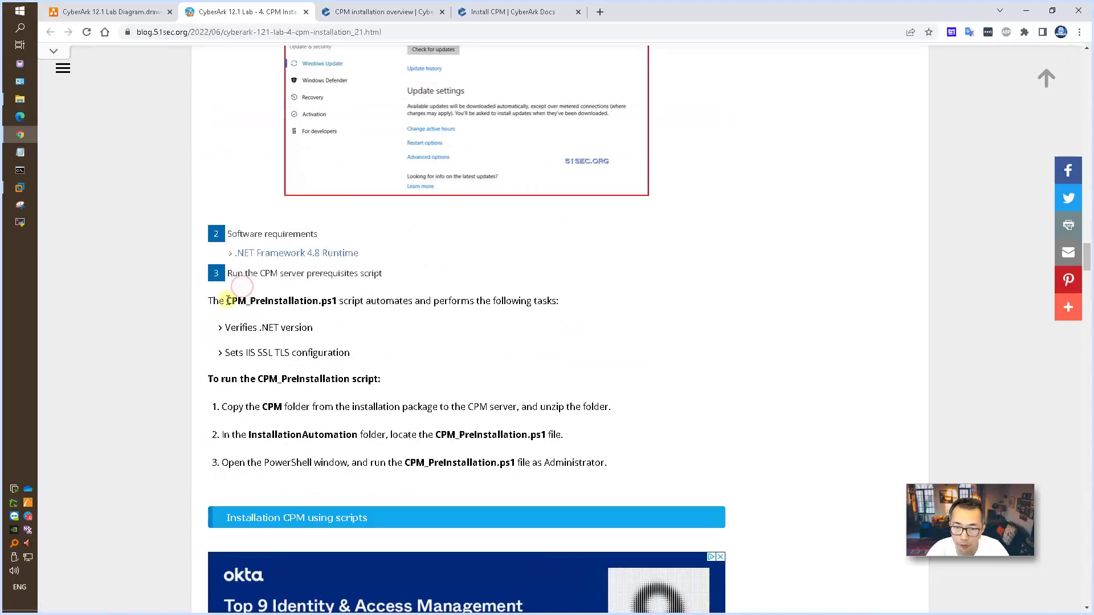
left_click_drag(235, 301, 336, 301)
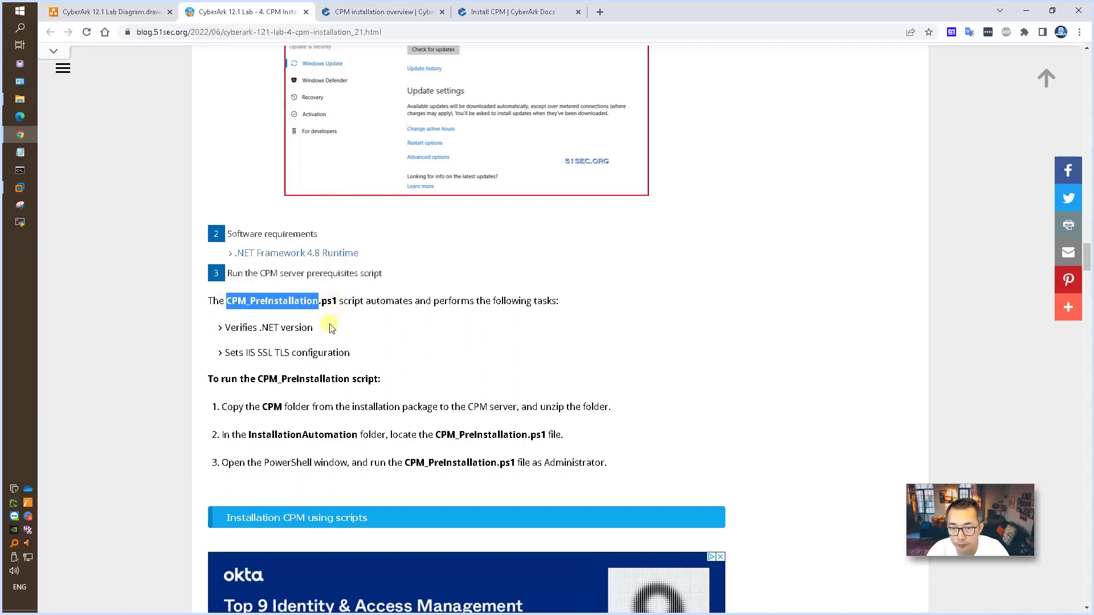
left_click(330, 328)
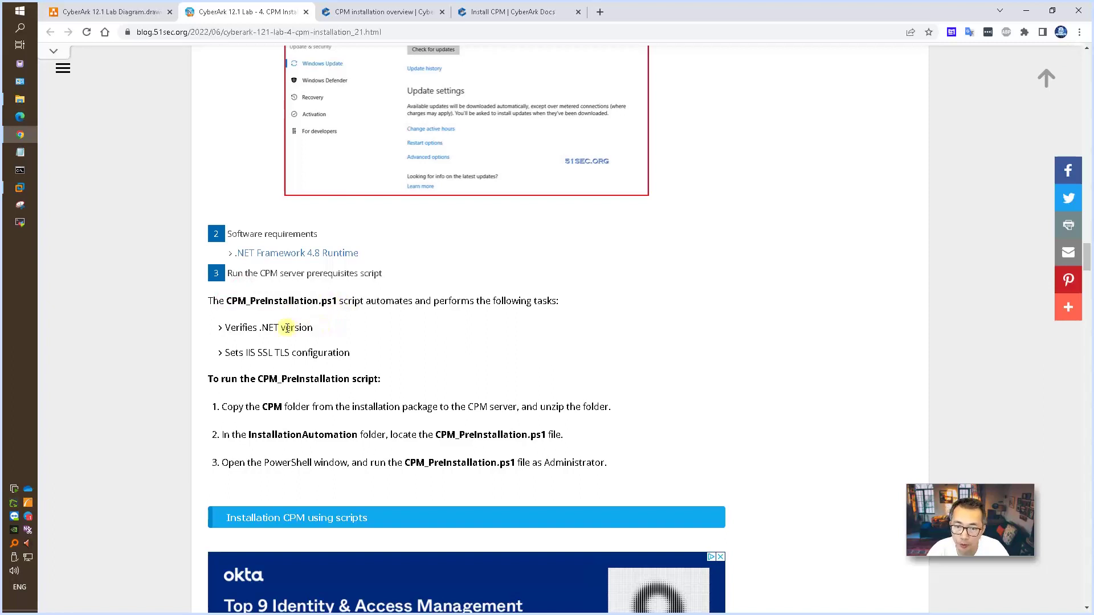
left_click_drag(226, 328, 315, 329)
left_click_drag(224, 353, 341, 353)
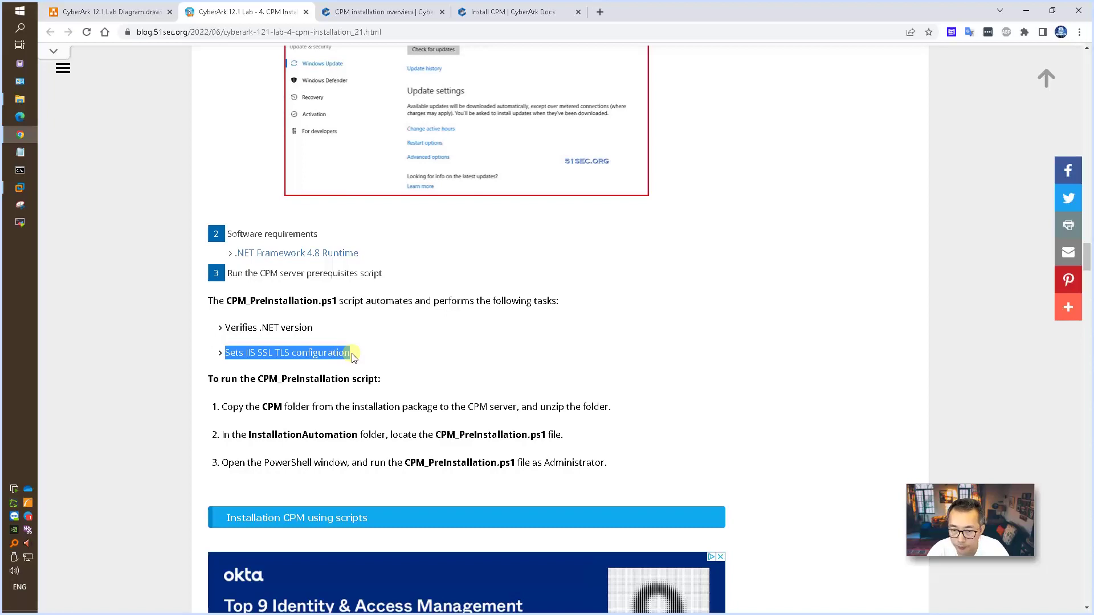
left_click(20, 135)
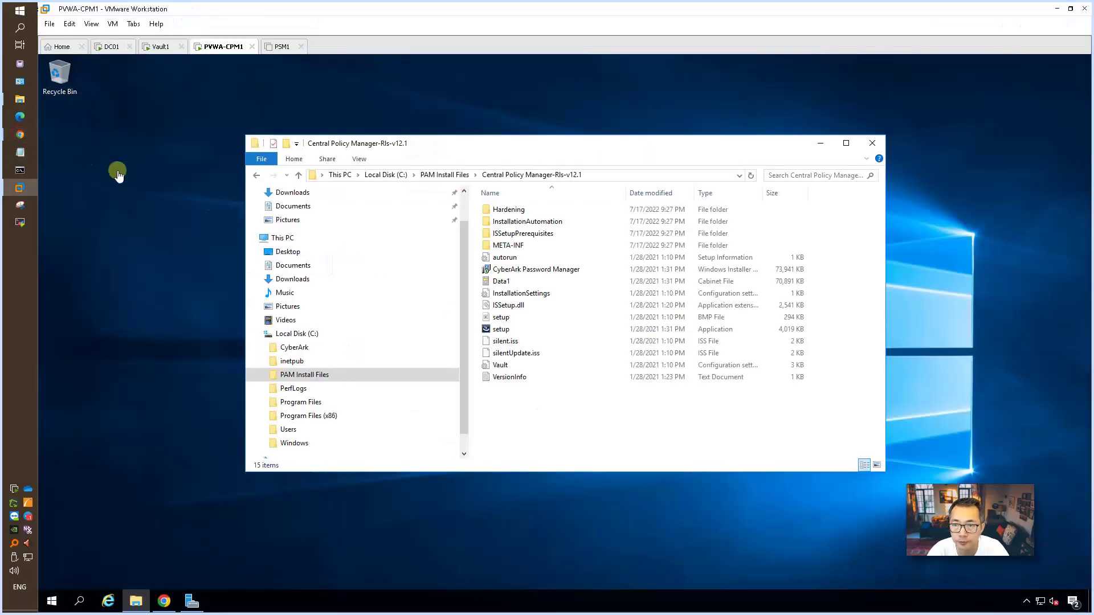
Open an administrator PowerShell in the InstallationAutomation folder
double_click(544, 226)
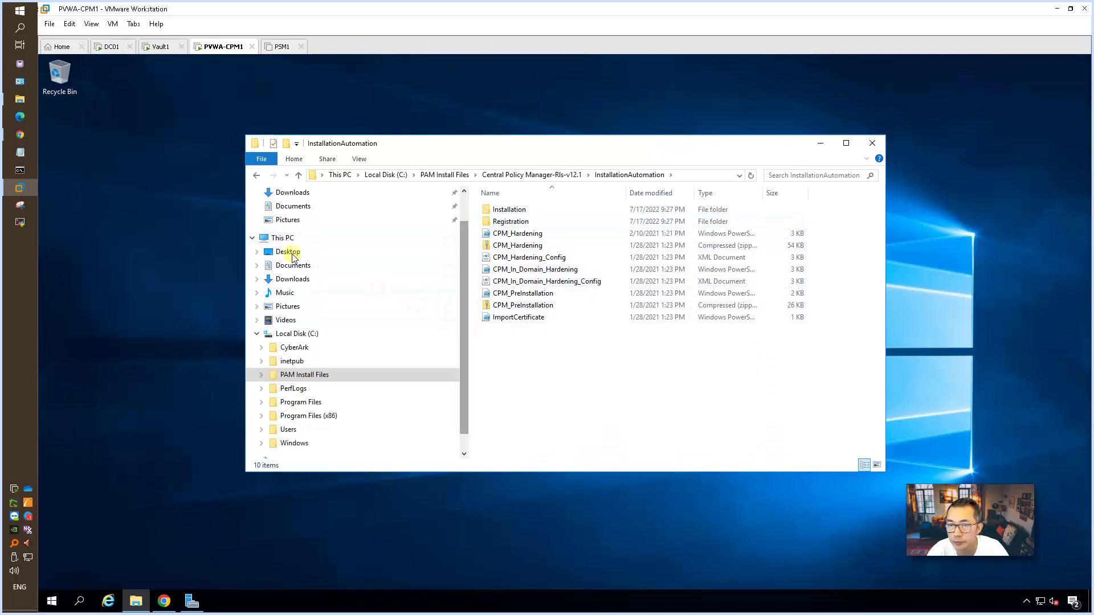
left_click(268, 162)
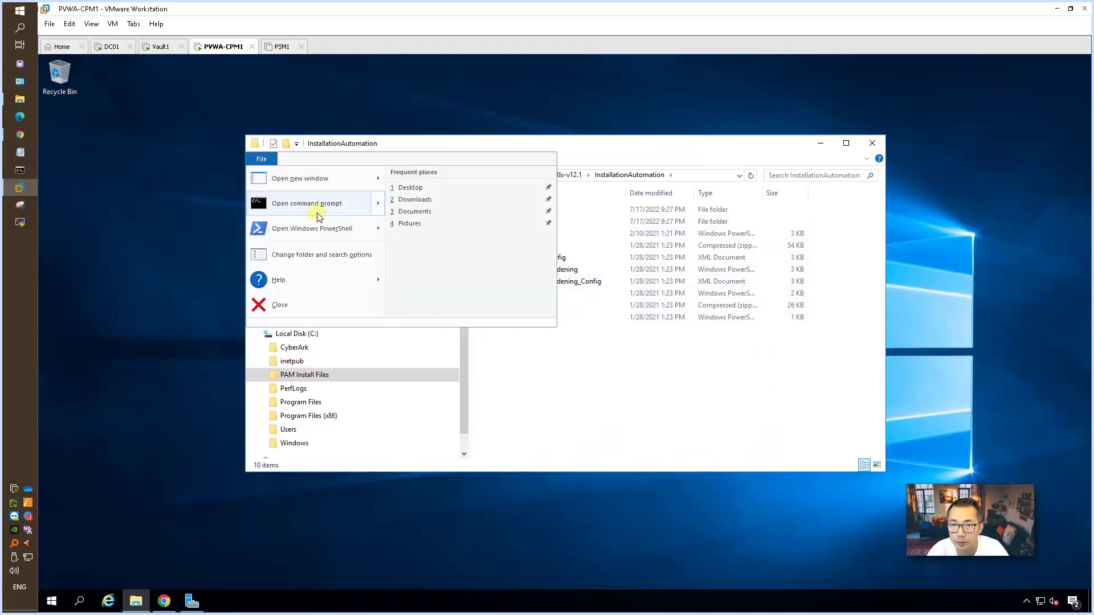
mouse_move(377, 236)
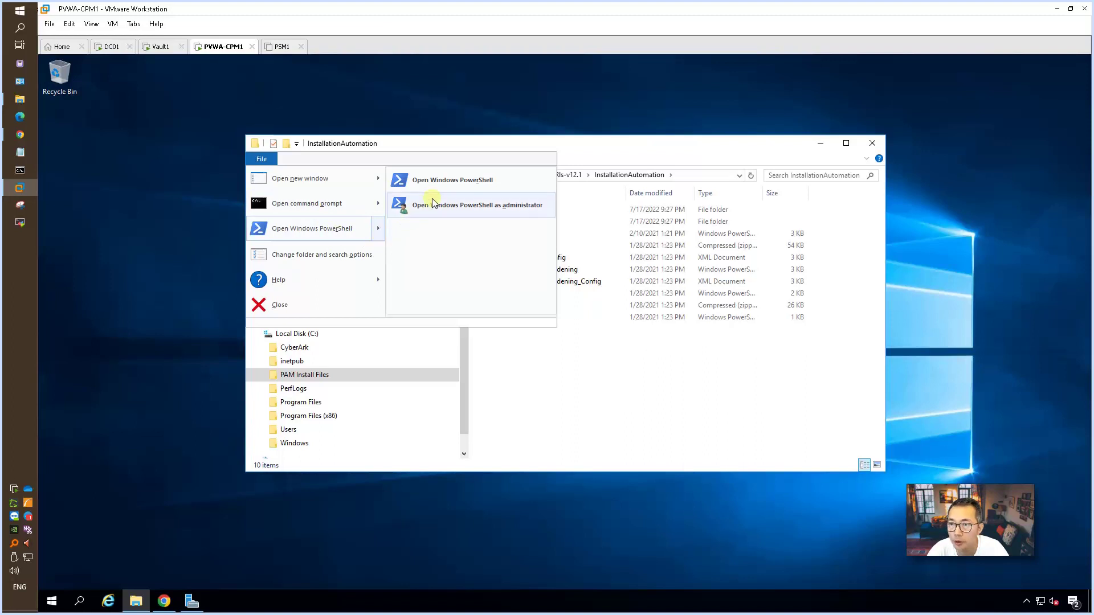
left_click(484, 210)
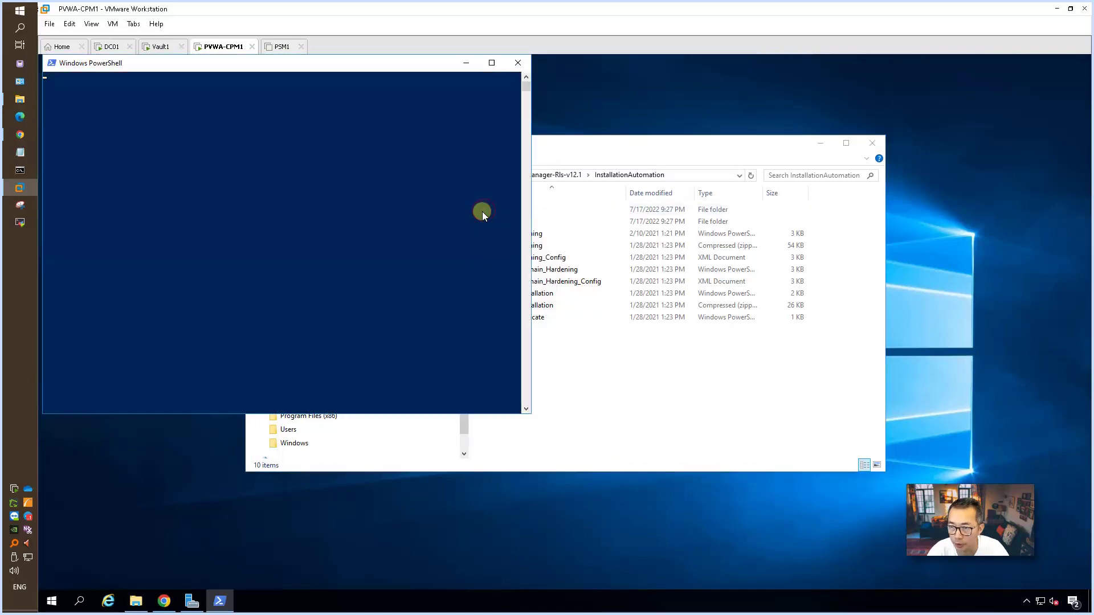
Run Set-ExecutionPolicy bypass -scope process and accept the change with A
type("Set-ExecutionPolicy")
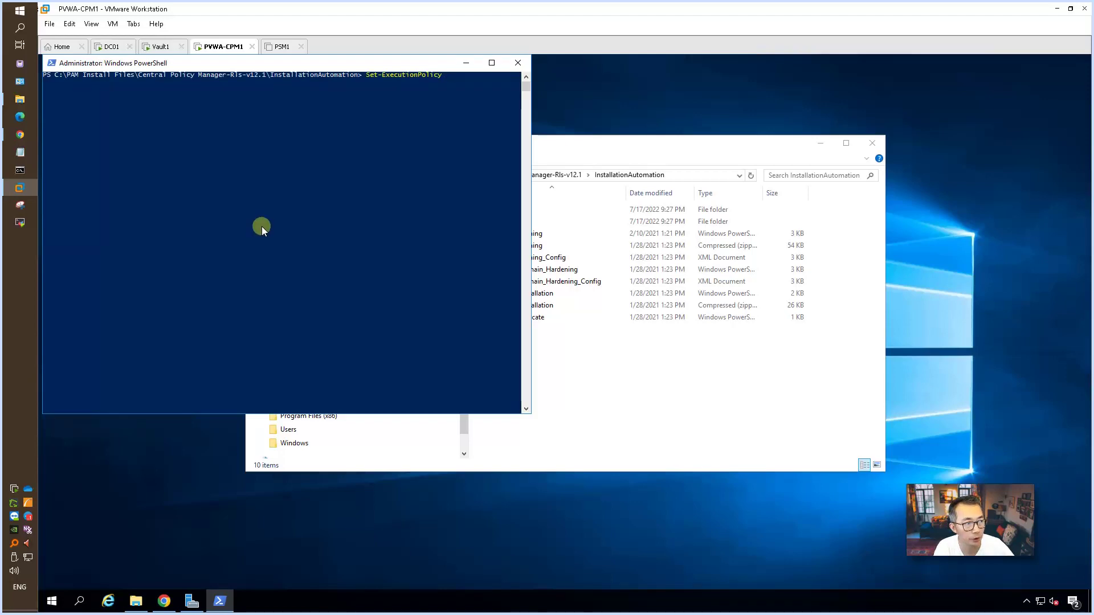
type("bypass -s")
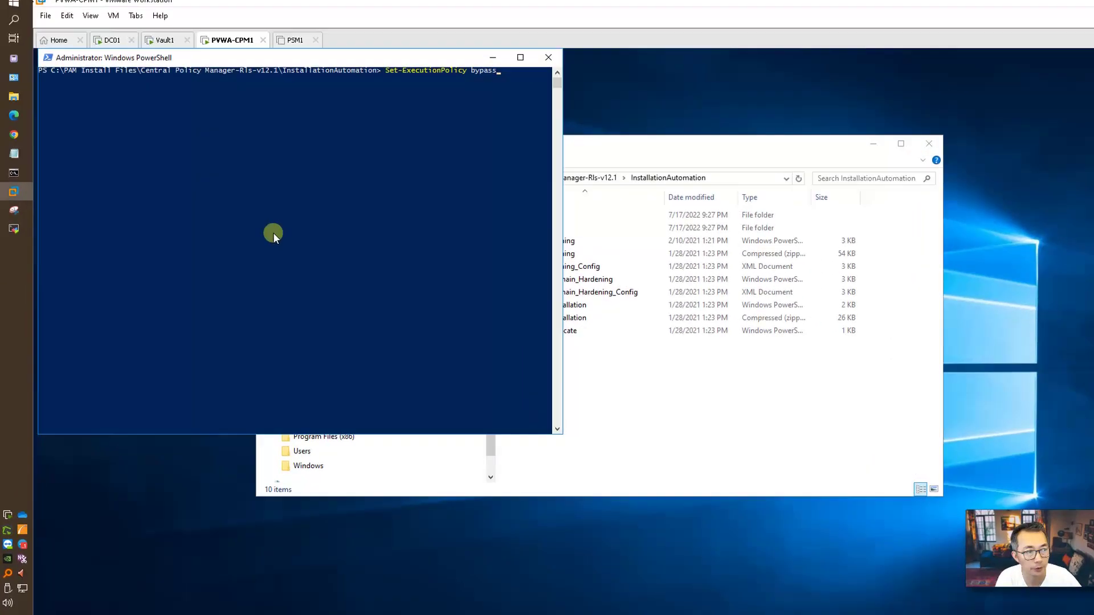
type("cope")
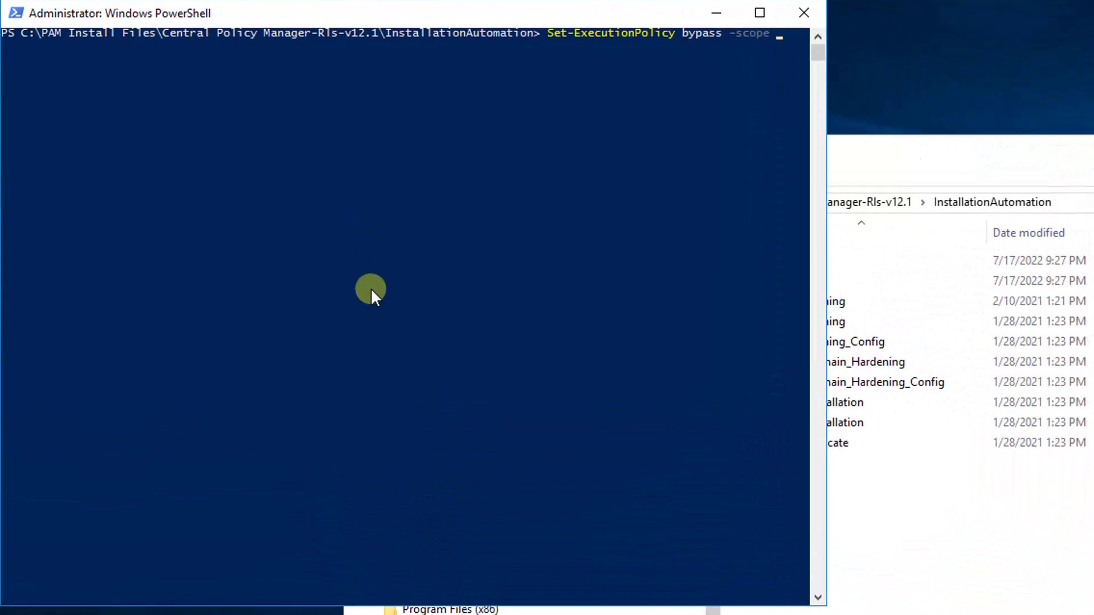
type(" process")
key("Return")
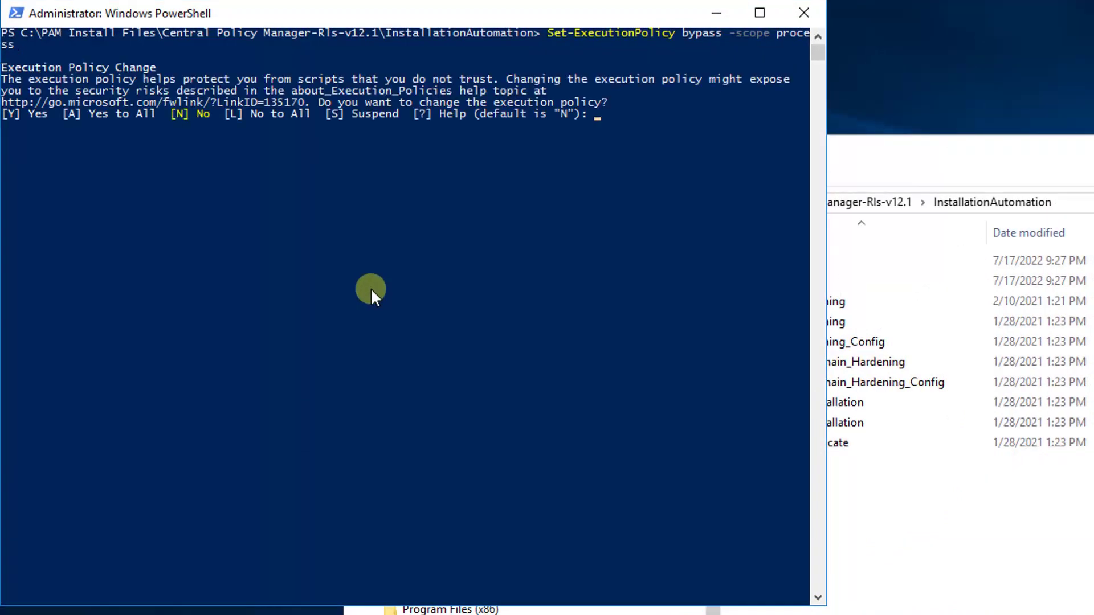
type("A")
key("Return")
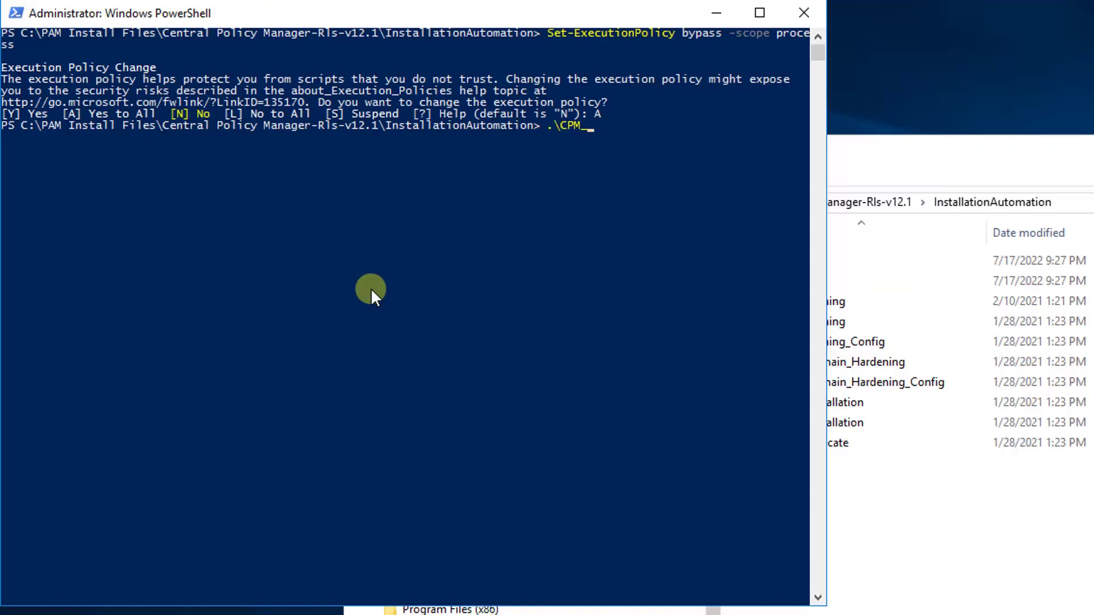
Run .\CPM_PreInstallation.ps1 and highlight the Operation Succeeded and isSucceeded results
type(".\\CPM_Pre")
key("Tab")
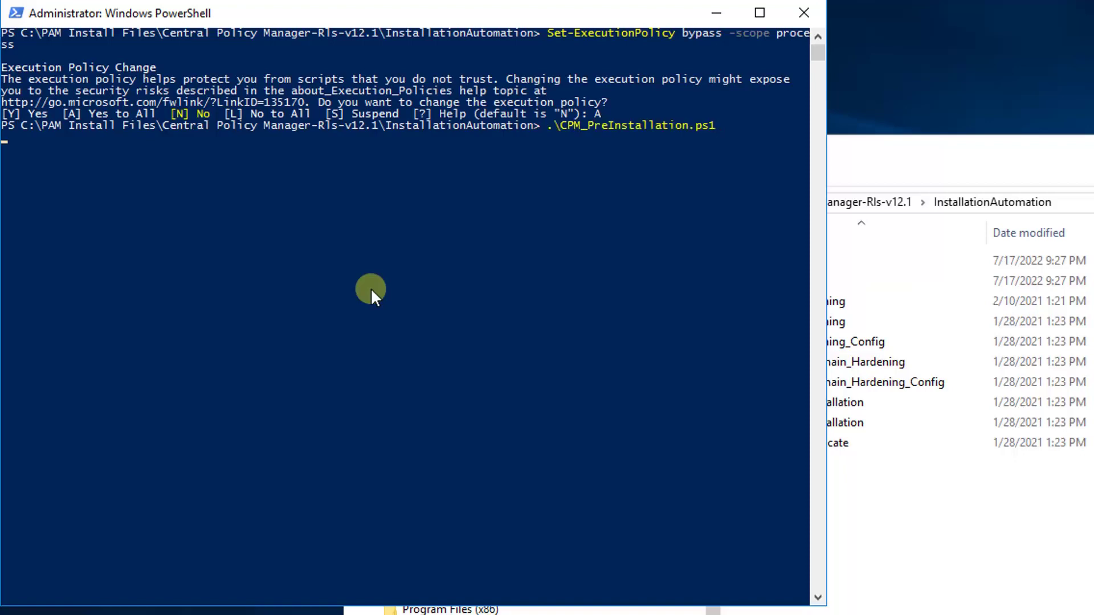
key("Return")
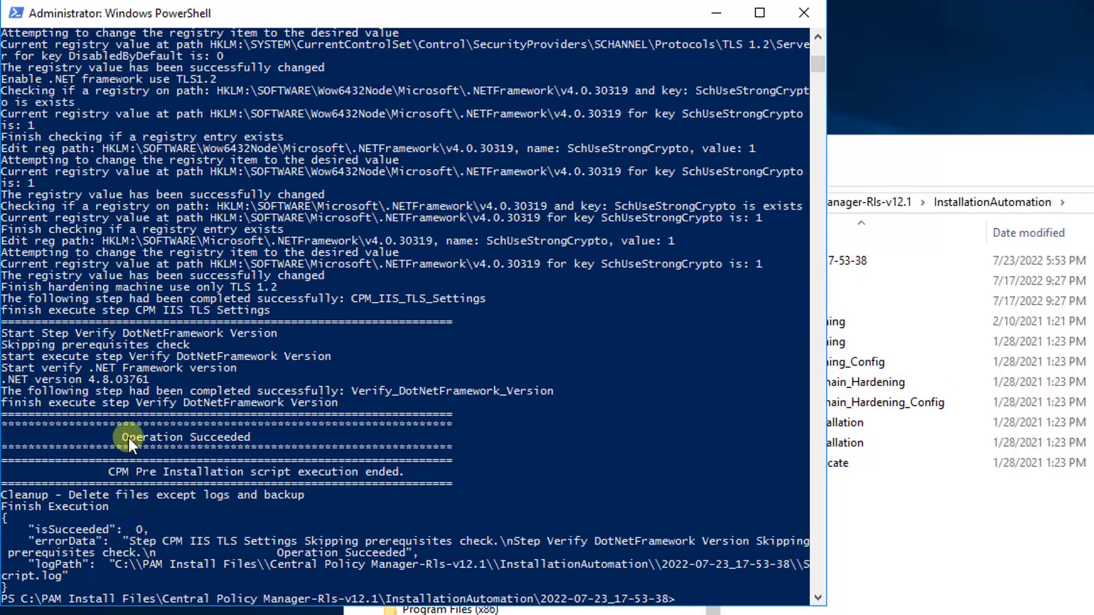
left_click_drag(117, 436, 250, 436)
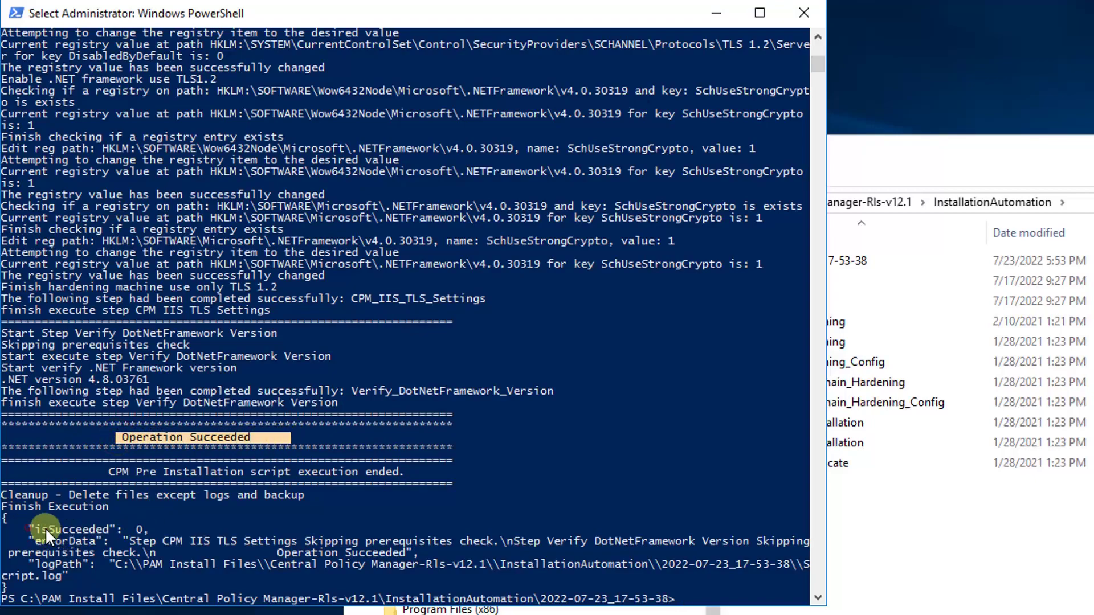
left_click_drag(30, 529, 177, 530)
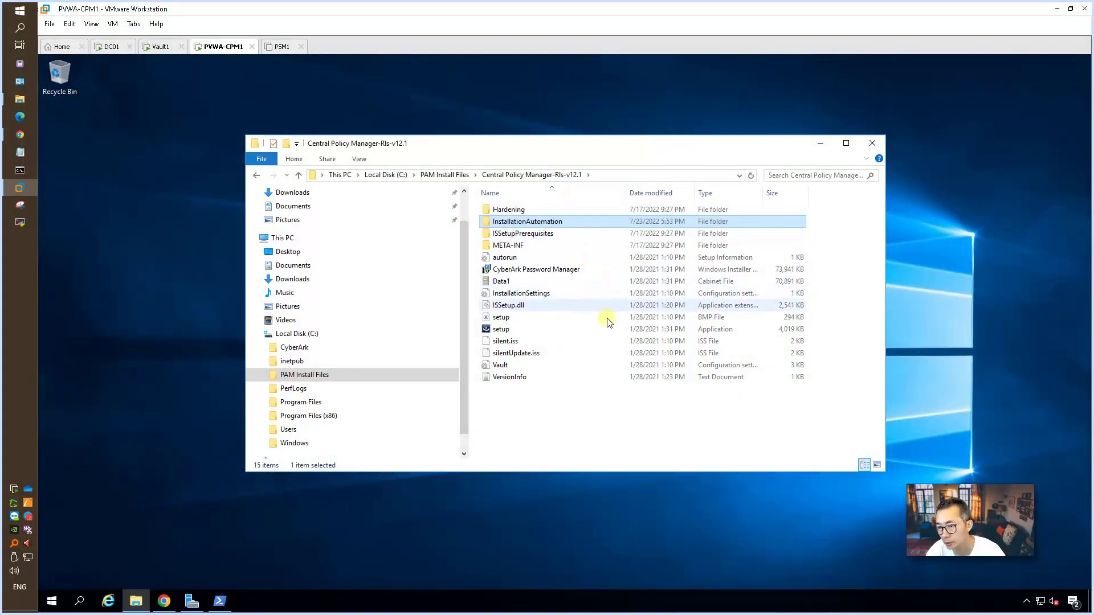
Run the setup file as administrator and move the InstallShield window aside
left_click(602, 330)
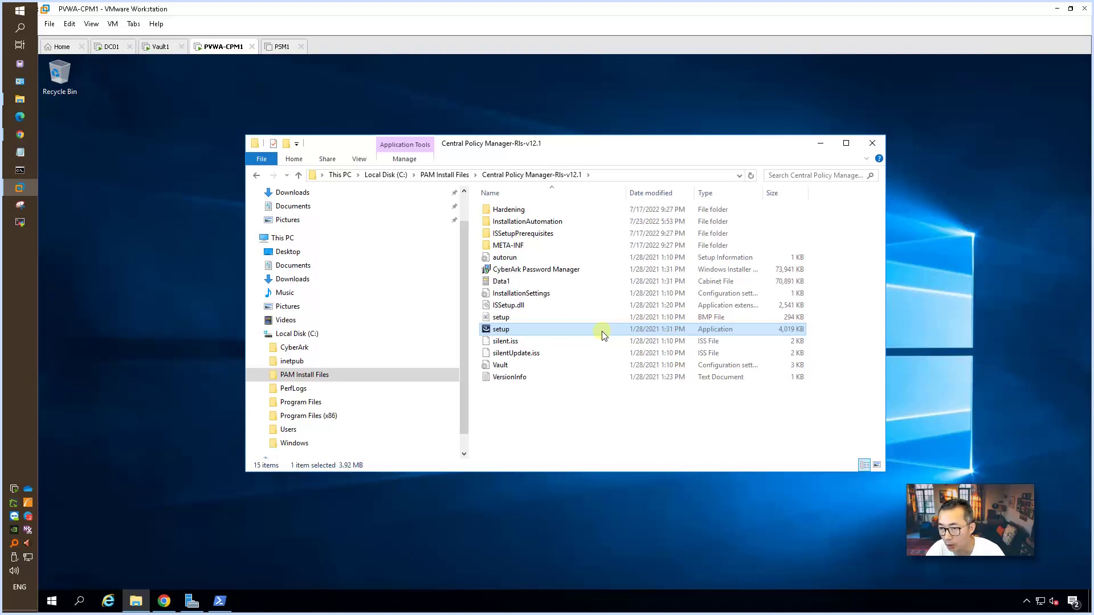
right_click(600, 332)
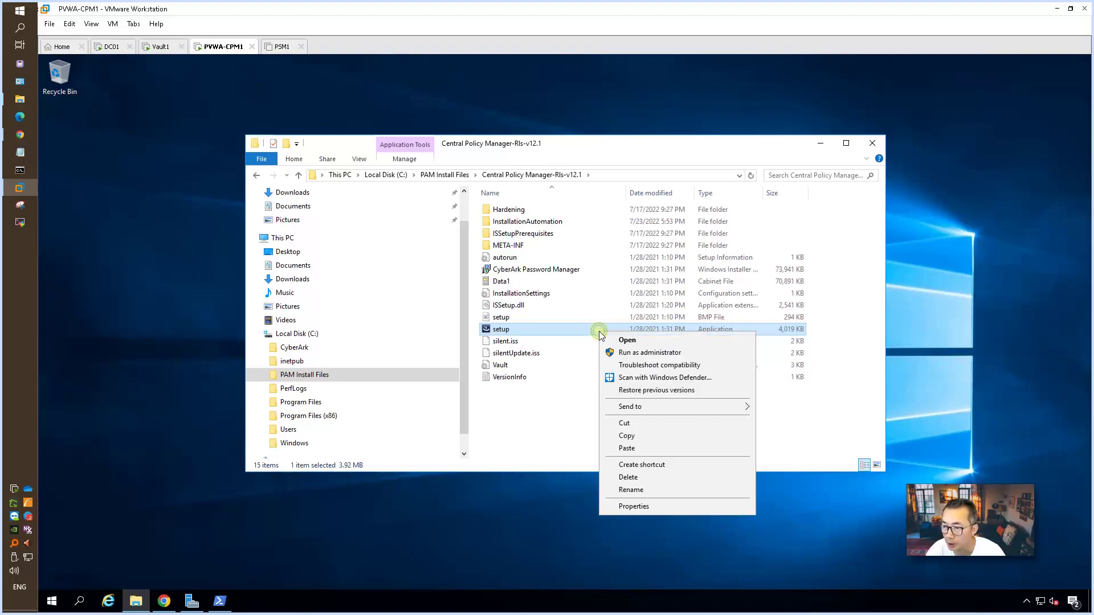
left_click(621, 353)
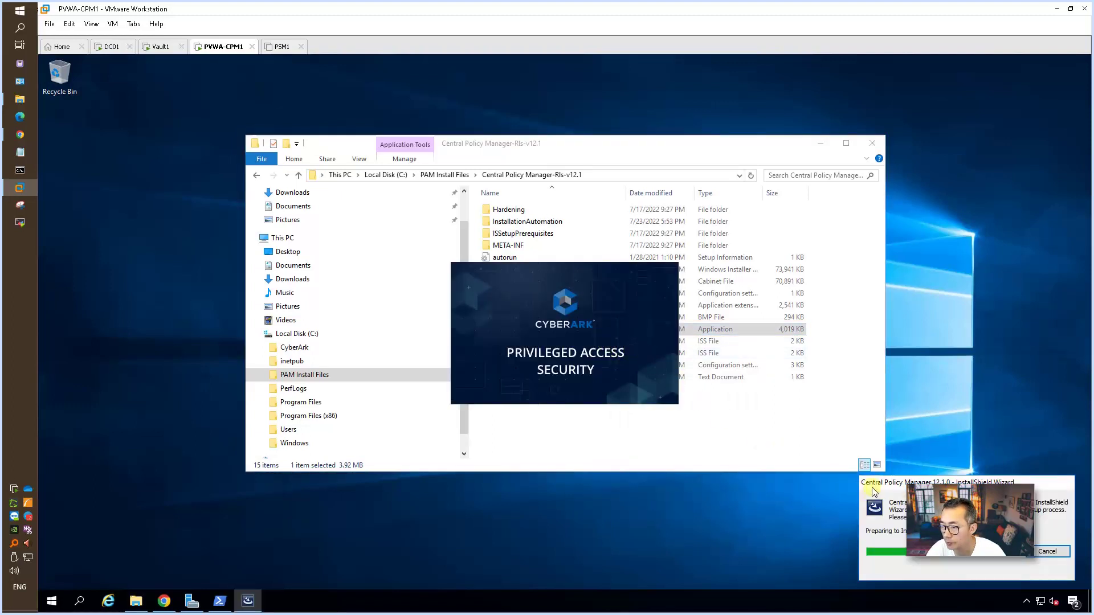
left_click_drag(866, 483, 461, 473)
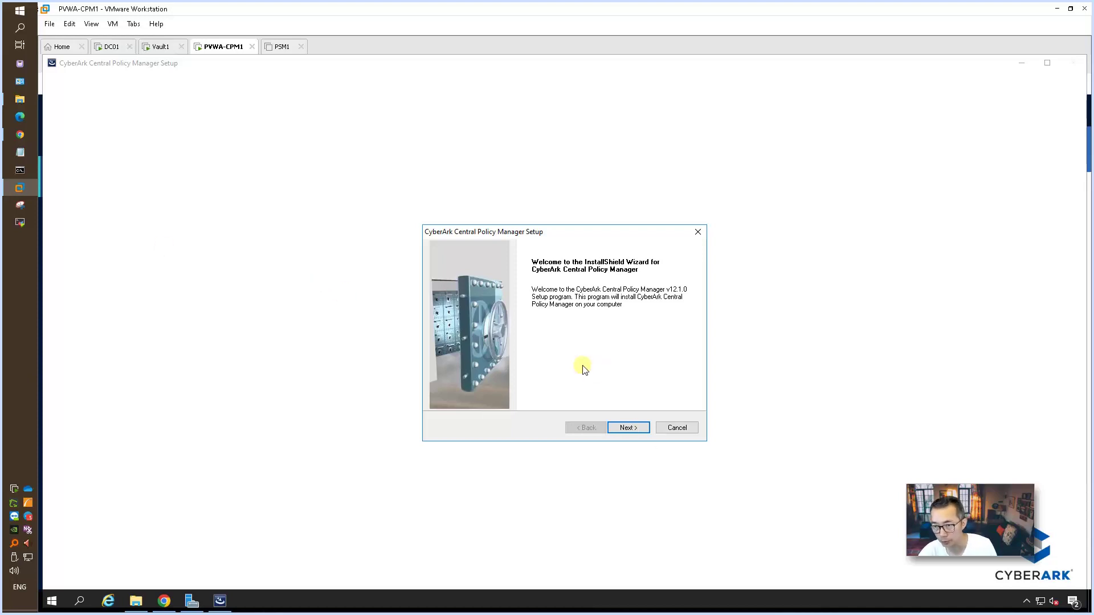
Pass the welcome page, accept the licence, enter Company Name 51secdev, and keep the default destination
left_click(629, 427)
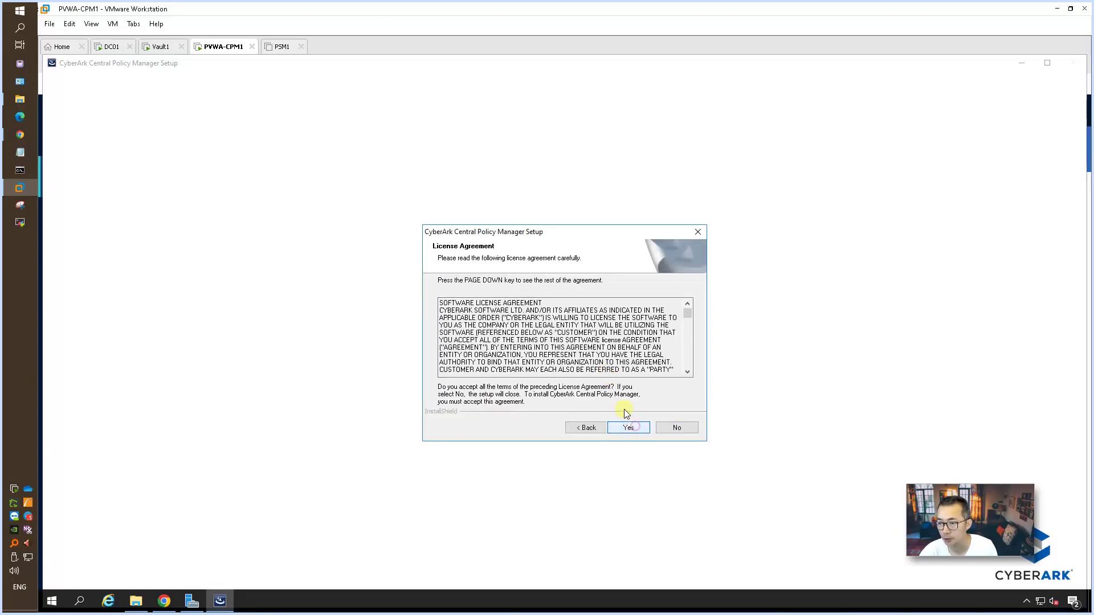
left_click(631, 428)
left_click(576, 360)
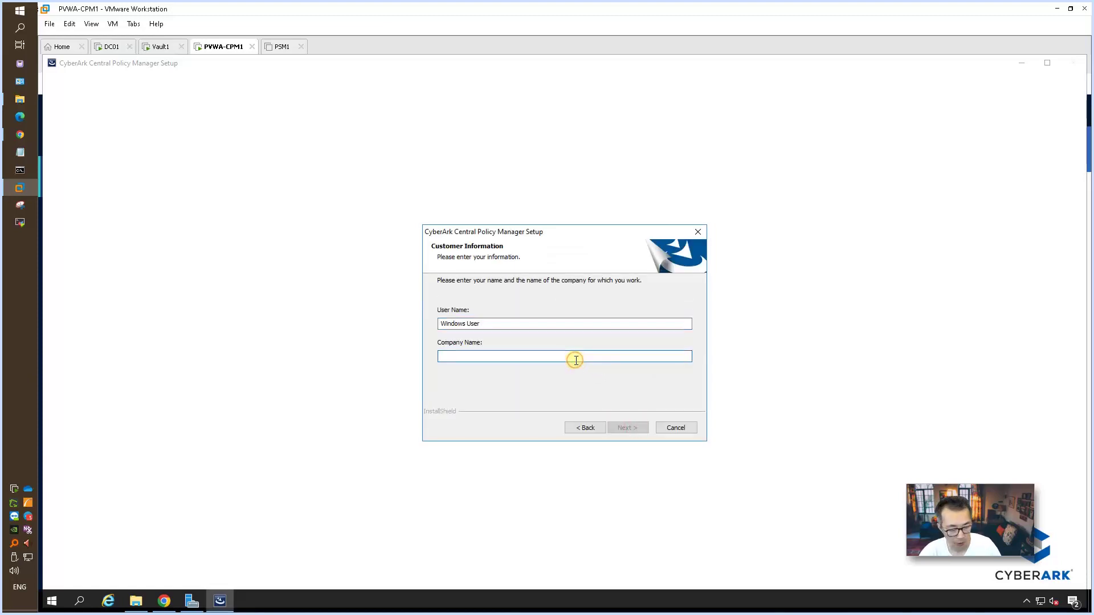
type("51secdev")
left_click(629, 428)
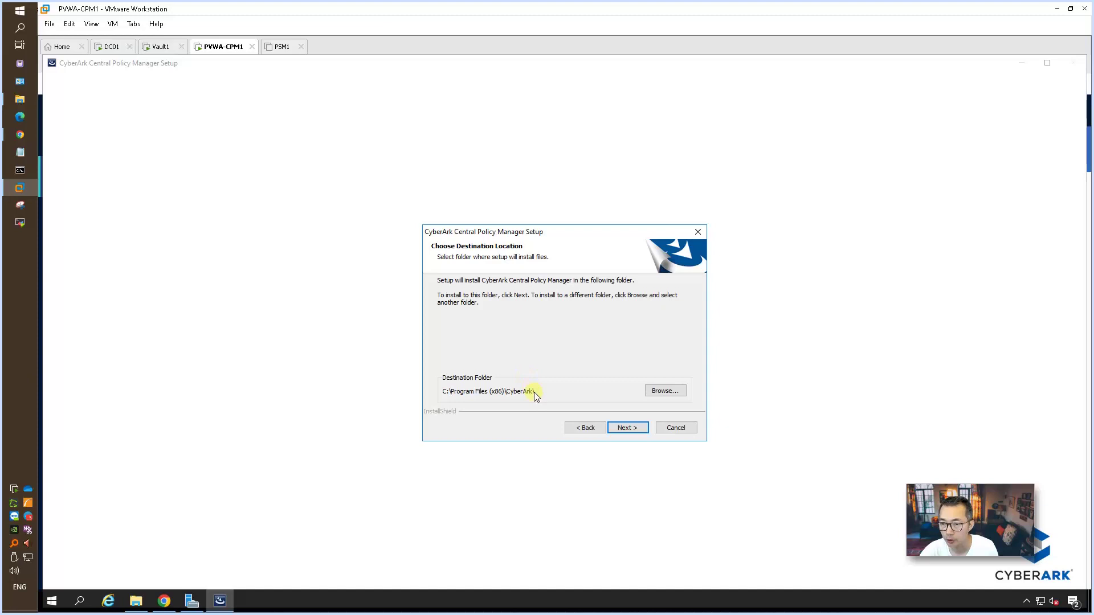
left_click(626, 429)
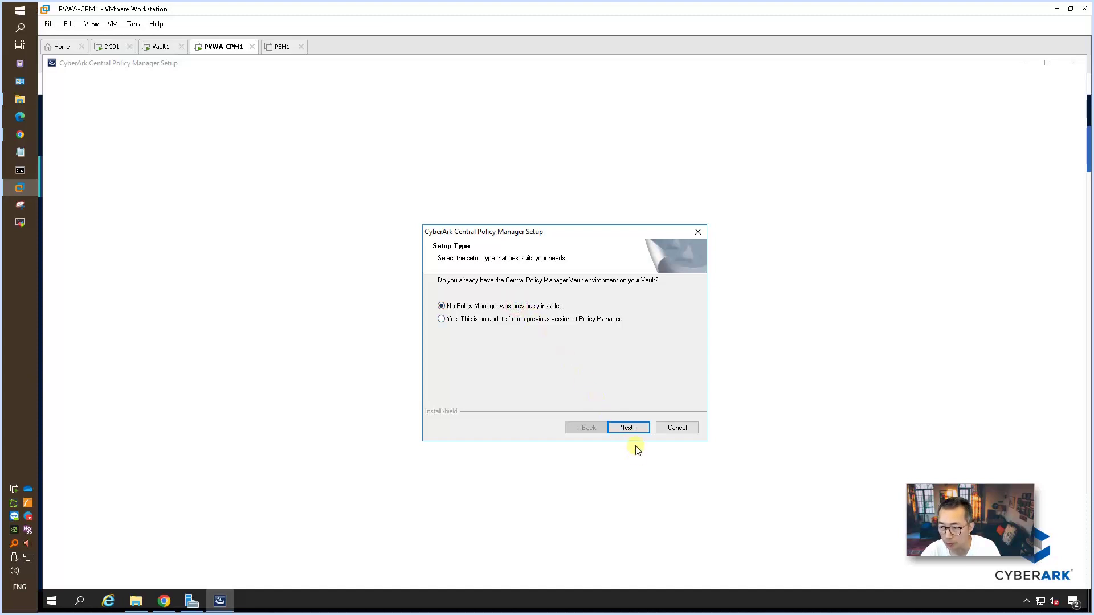
Confirm a fresh CPM install and look up the Vault address on the lab diagram in Chrome
left_click(628, 428)
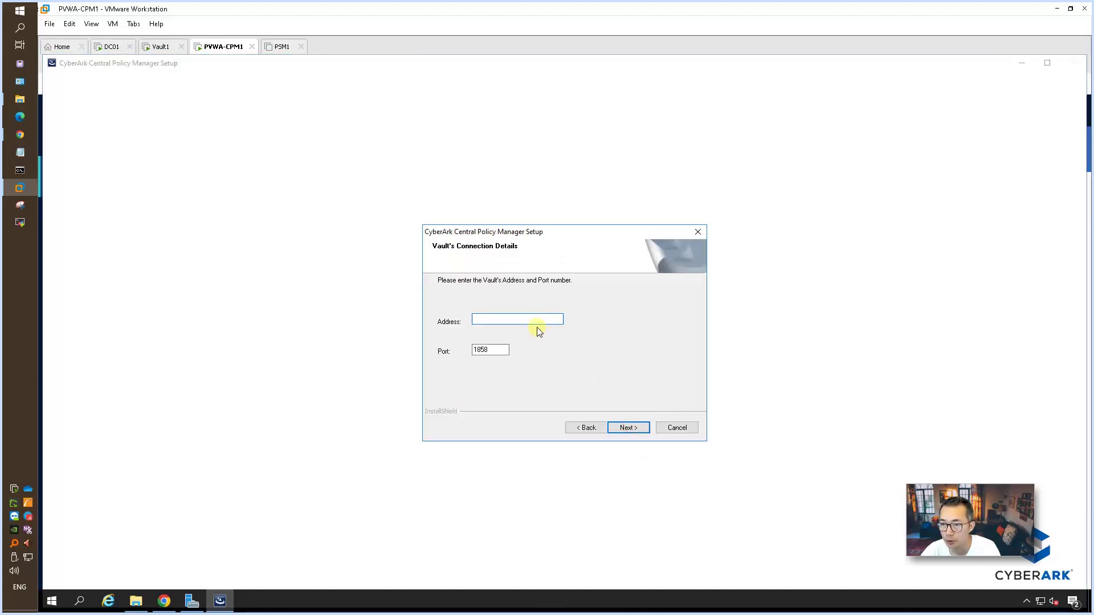
left_click(23, 136)
left_click(139, 17)
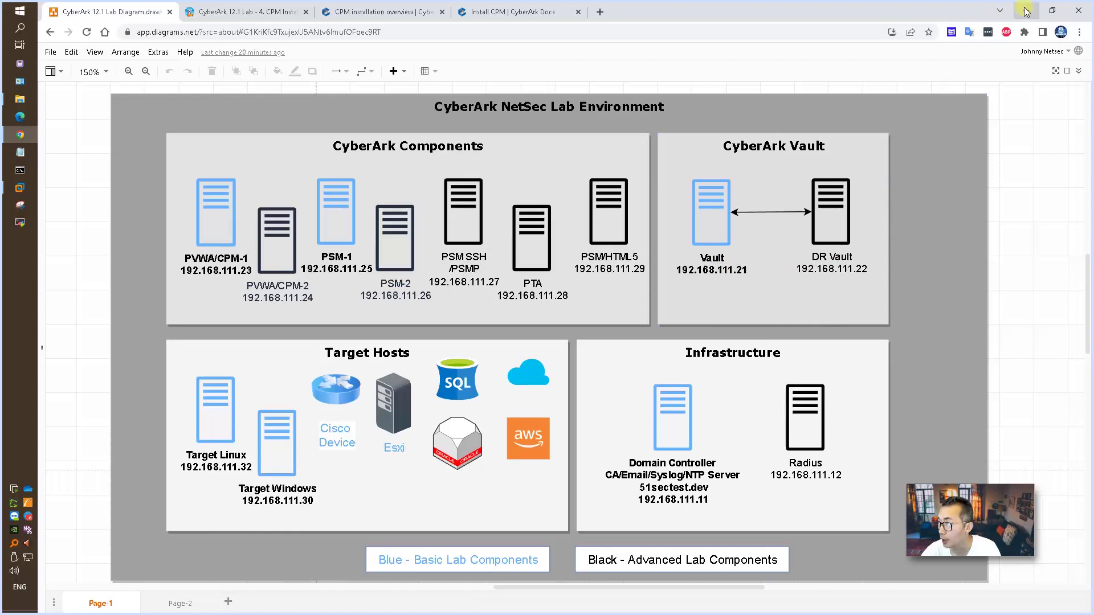
left_click(1025, 10)
Enter Vault address 192.168.111.21 with port 1858 and continue to the Vault credentials page
left_click(488, 320)
type("192.168.1.10")
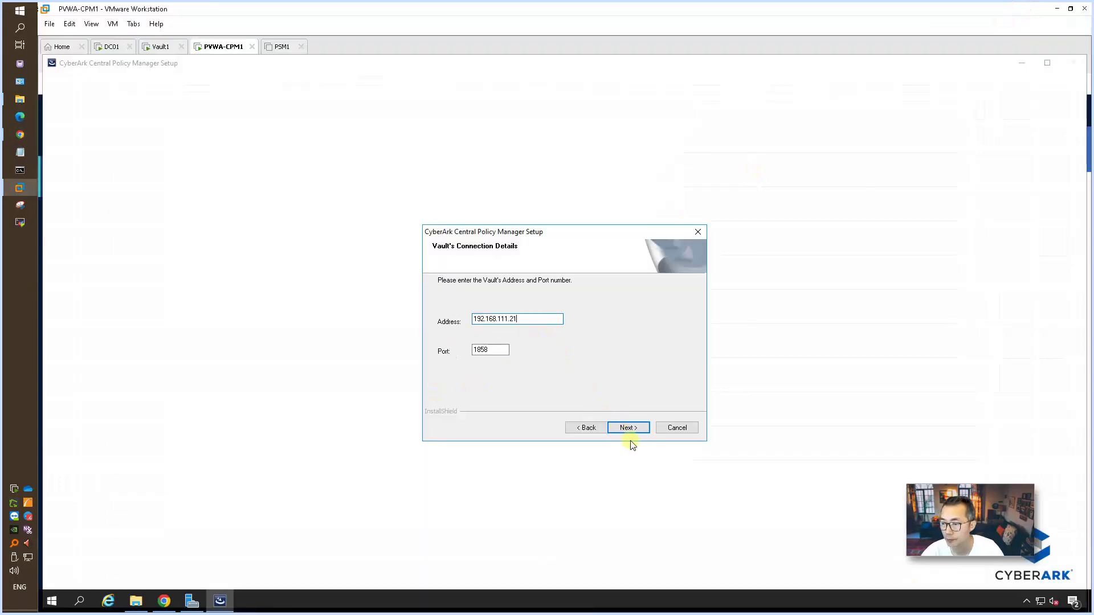
left_click(629, 427)
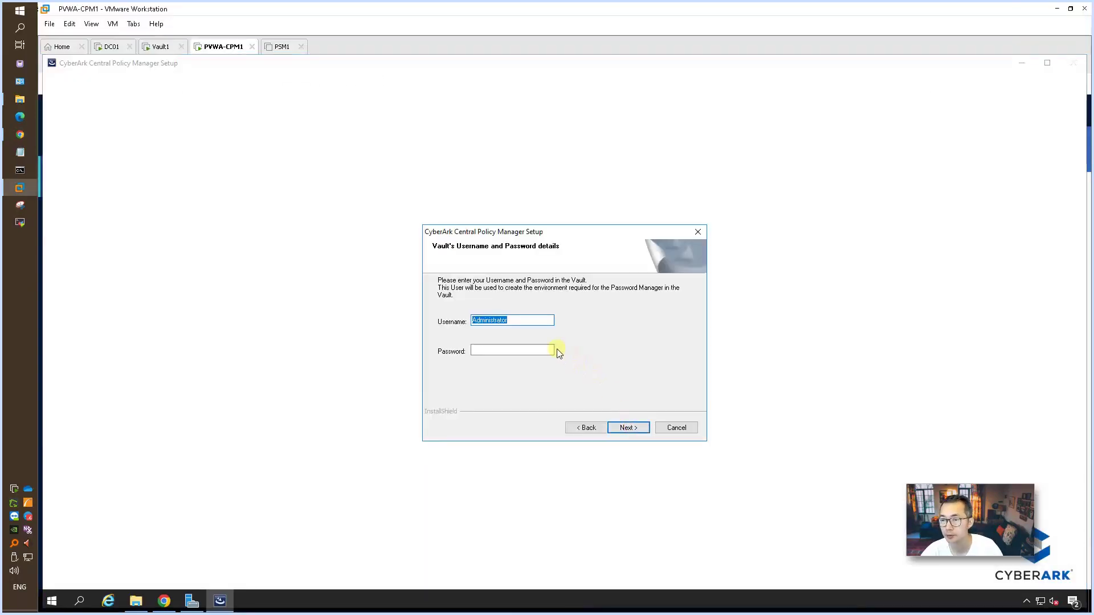
left_click(522, 350)
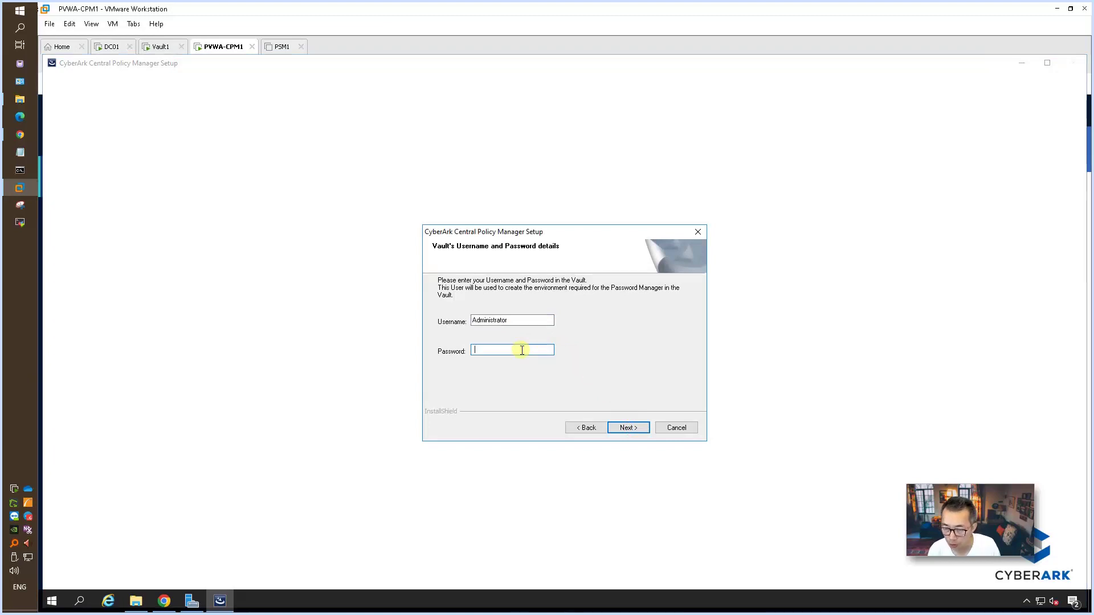
Paste the Vault administrator password and proceed to create the CPM environment in the Vault
key("ctrl+v")
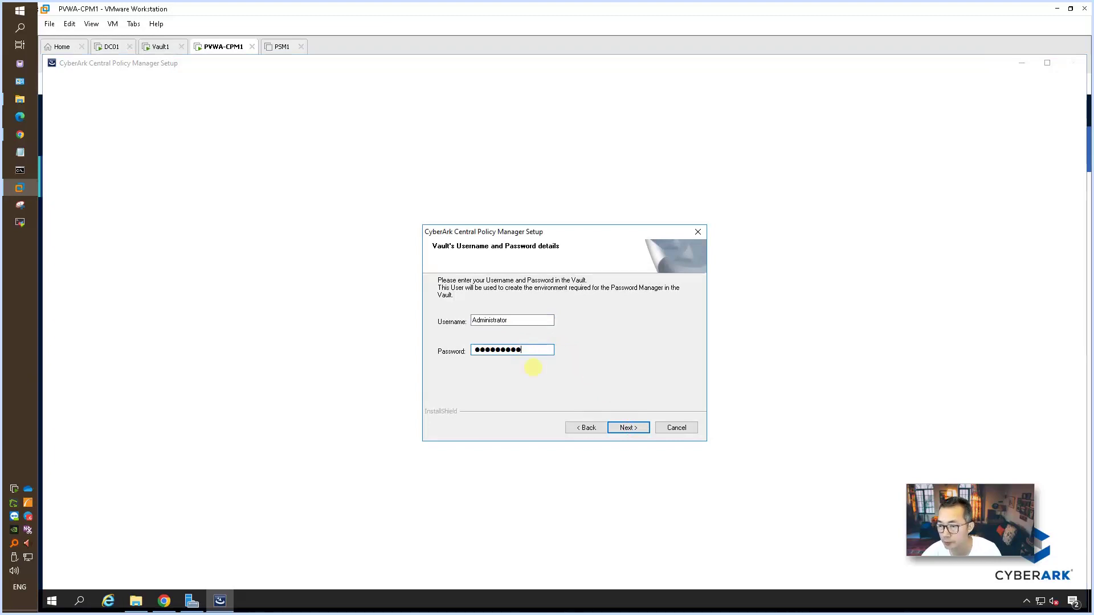
left_click(623, 426)
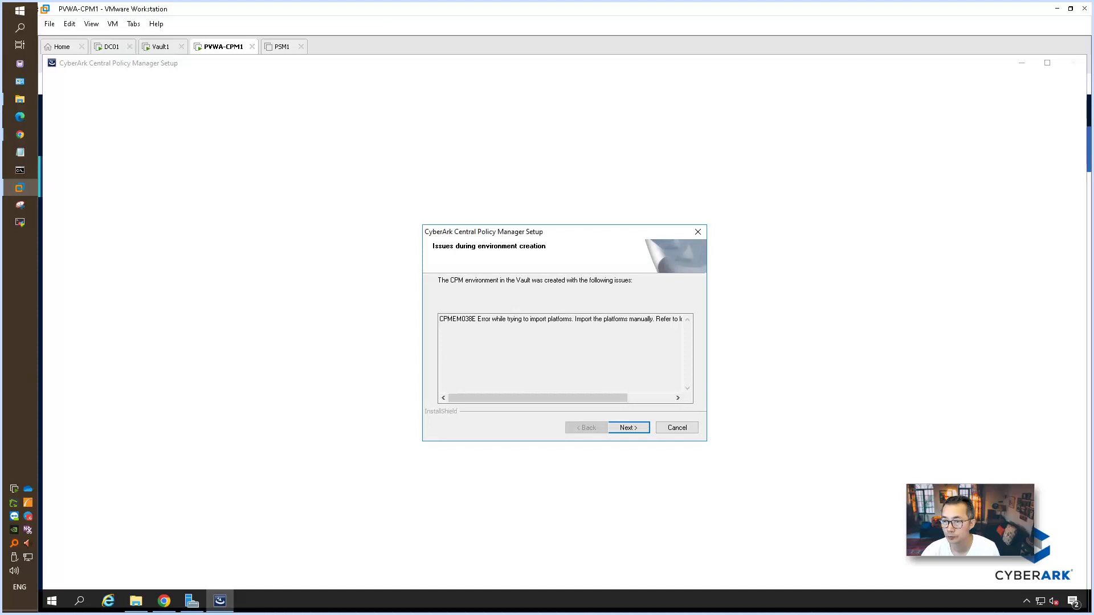
Review the CPMEM038E platform import error and continue installing until the InstallShield Wizard Complete page
left_click(651, 401)
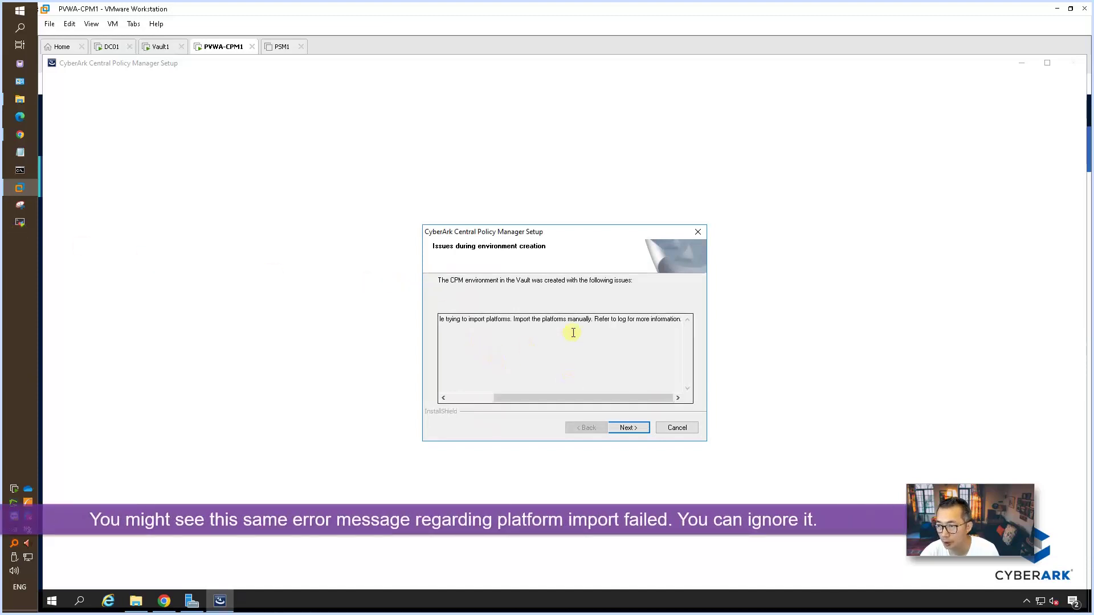
left_click(465, 397)
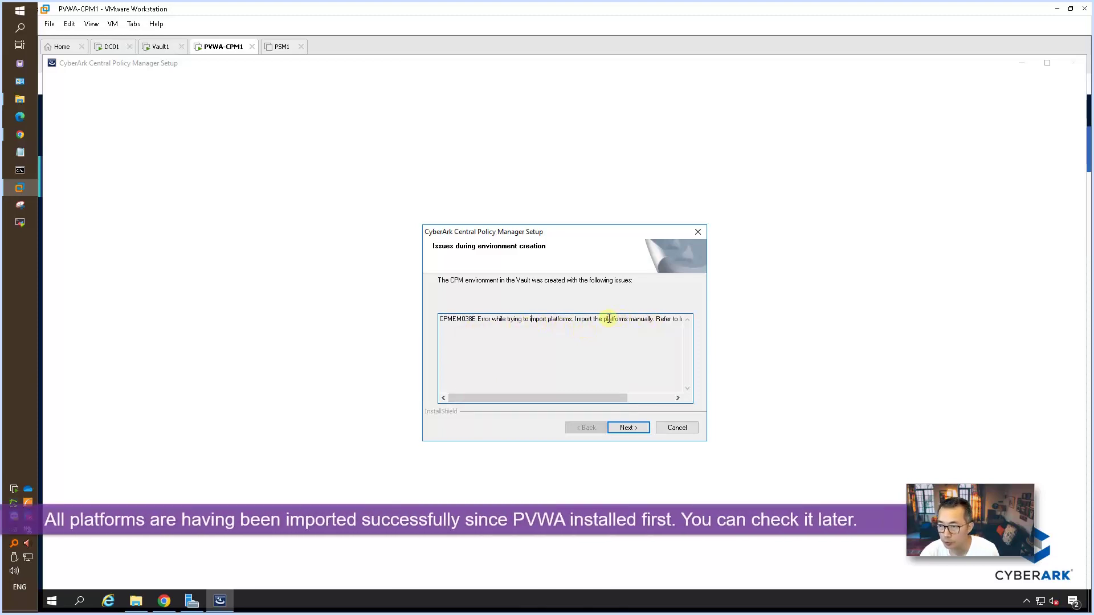
left_click(573, 320)
left_click_drag(586, 321, 653, 321)
left_click(655, 398)
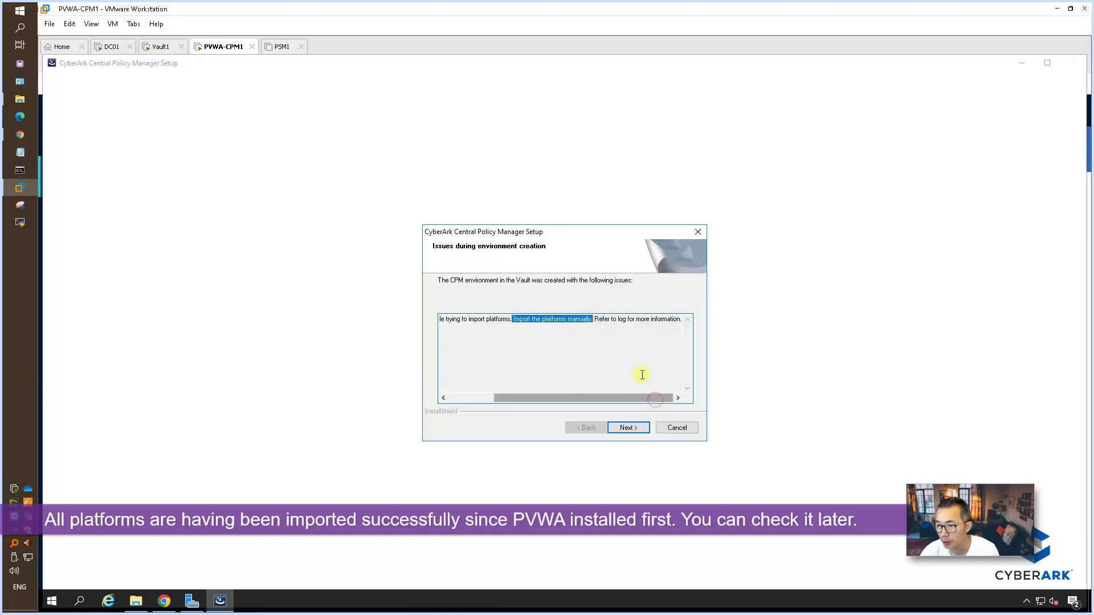
left_click(636, 319)
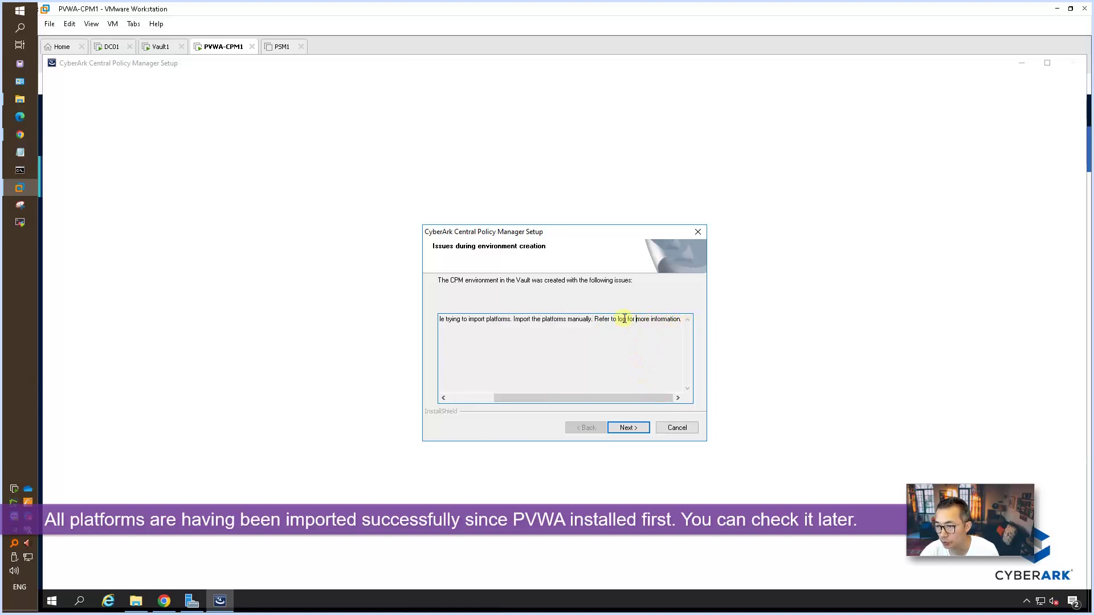
left_click_drag(619, 319, 666, 319)
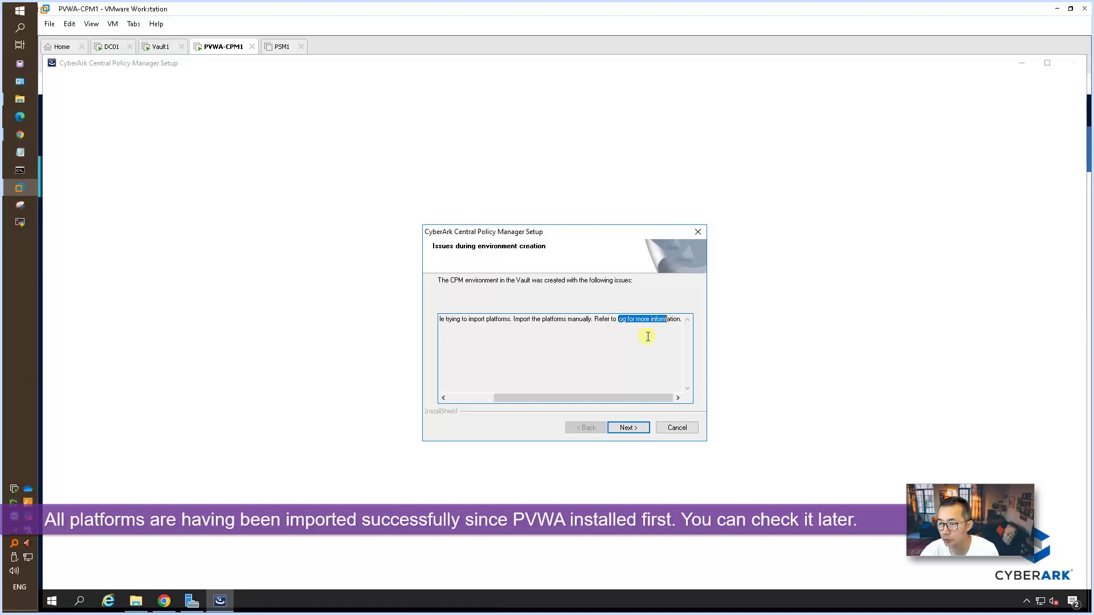
left_click(627, 427)
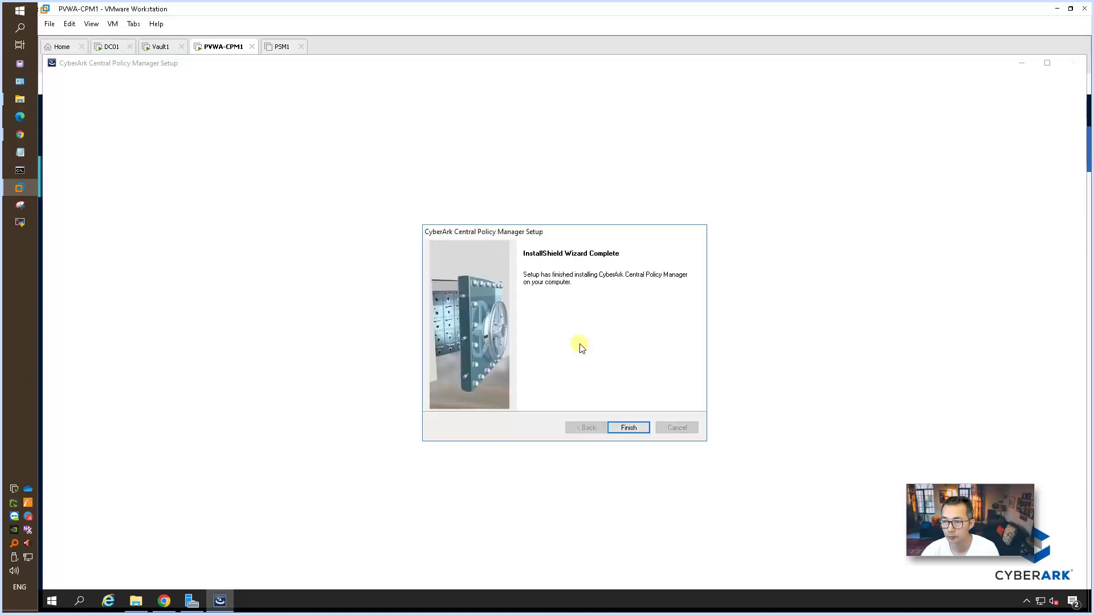
Close the finished CPM installer and launch the Windows Services console
left_click(627, 429)
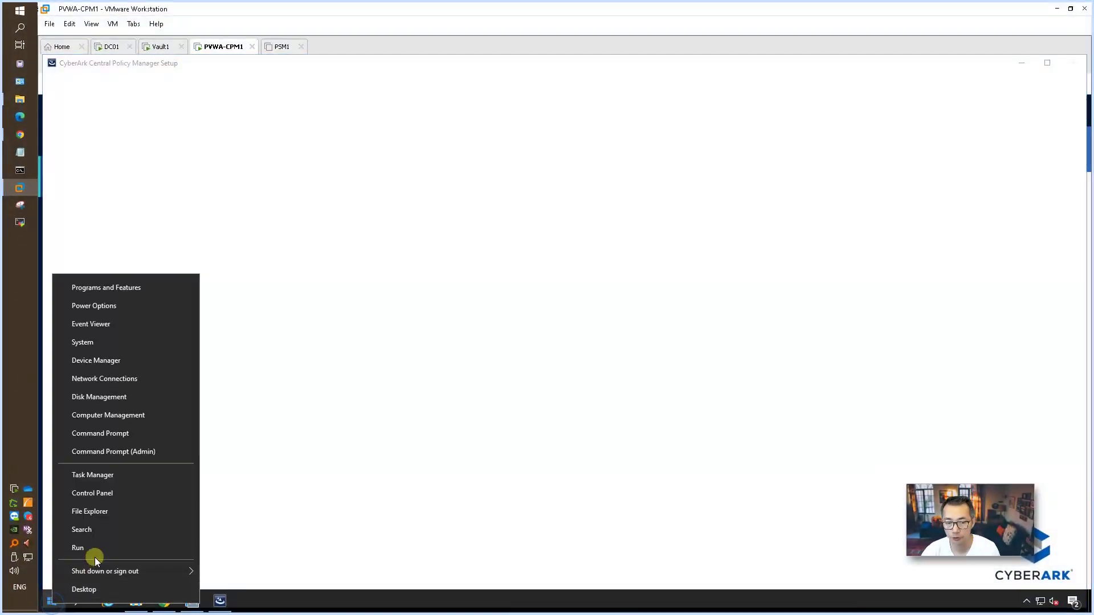
left_click(105, 547)
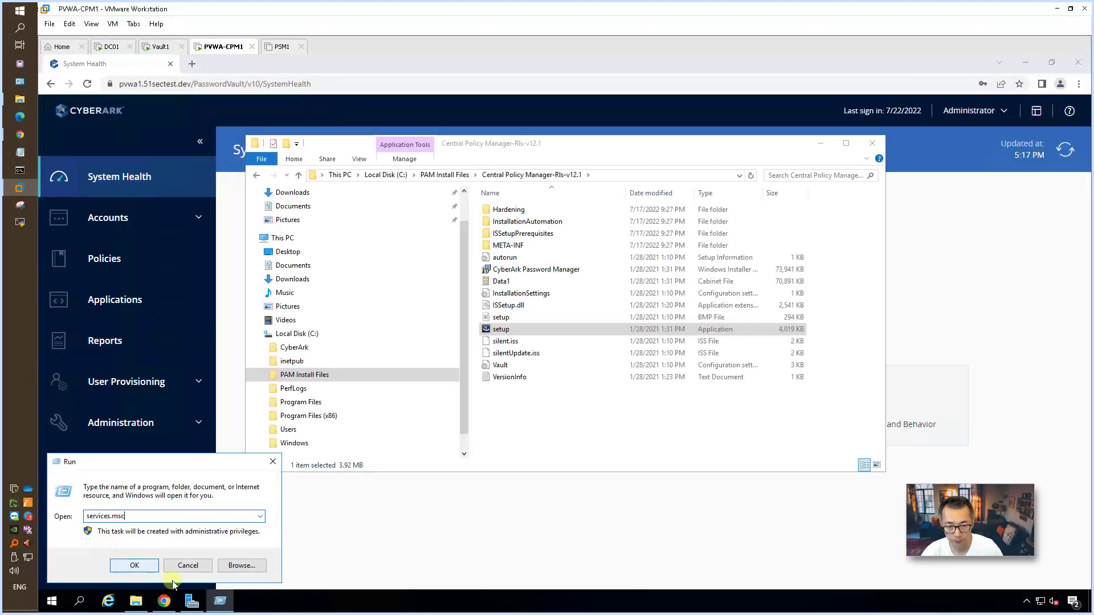
left_click(135, 566)
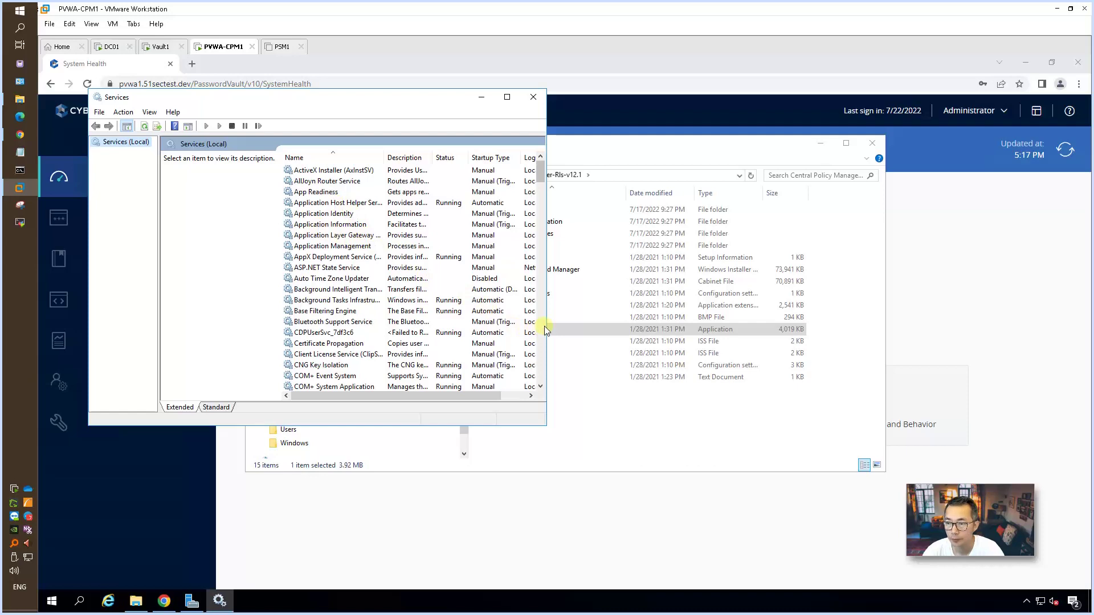
Verify CyberArk Password Manager and Central Policy Manager Scanner services are running and automatic, then close Services
left_click(542, 326)
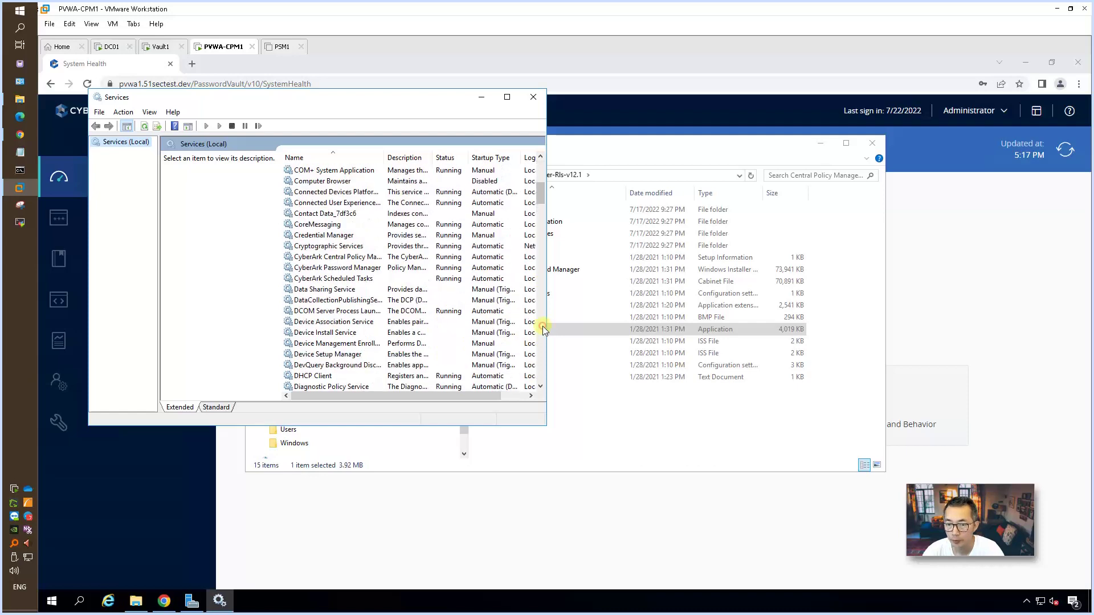
left_click(334, 258)
left_click_drag(387, 159, 438, 157)
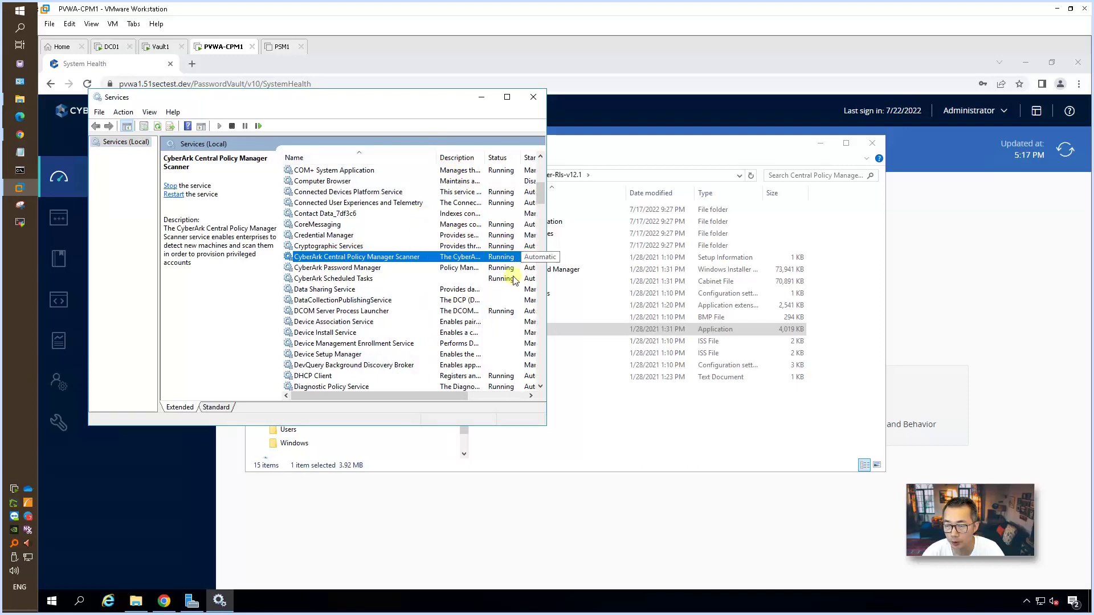
left_click(506, 97)
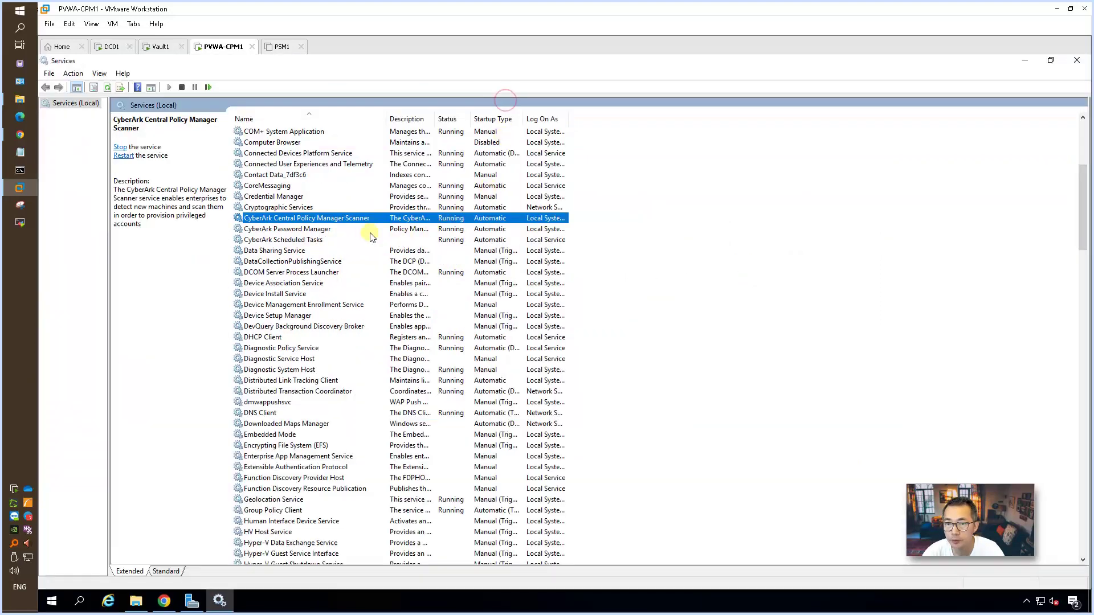
left_click(341, 230)
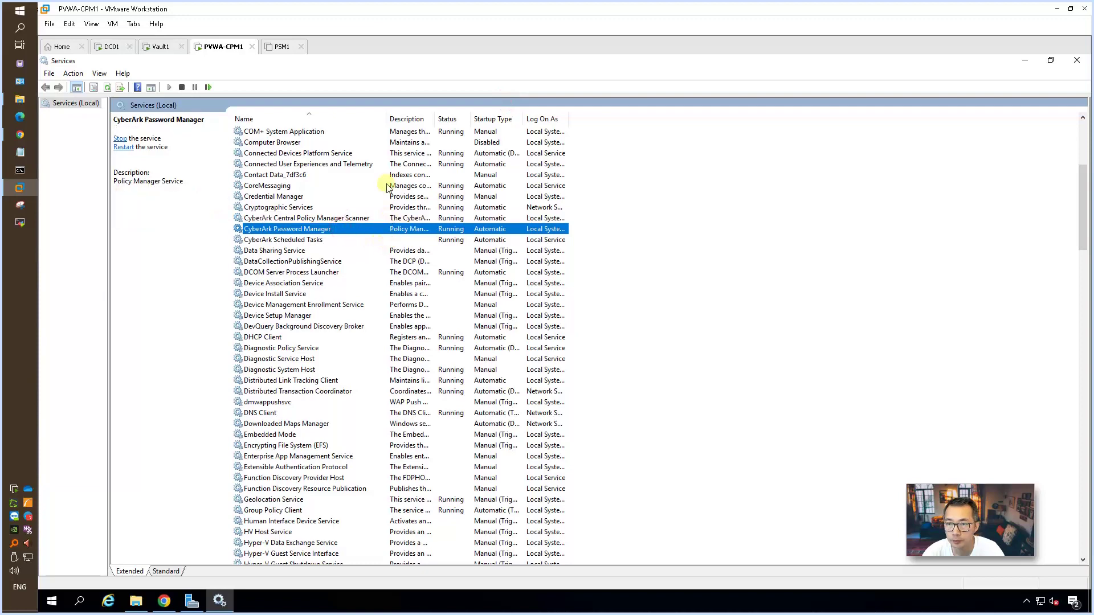
left_click_drag(437, 120, 632, 118)
left_click(367, 220)
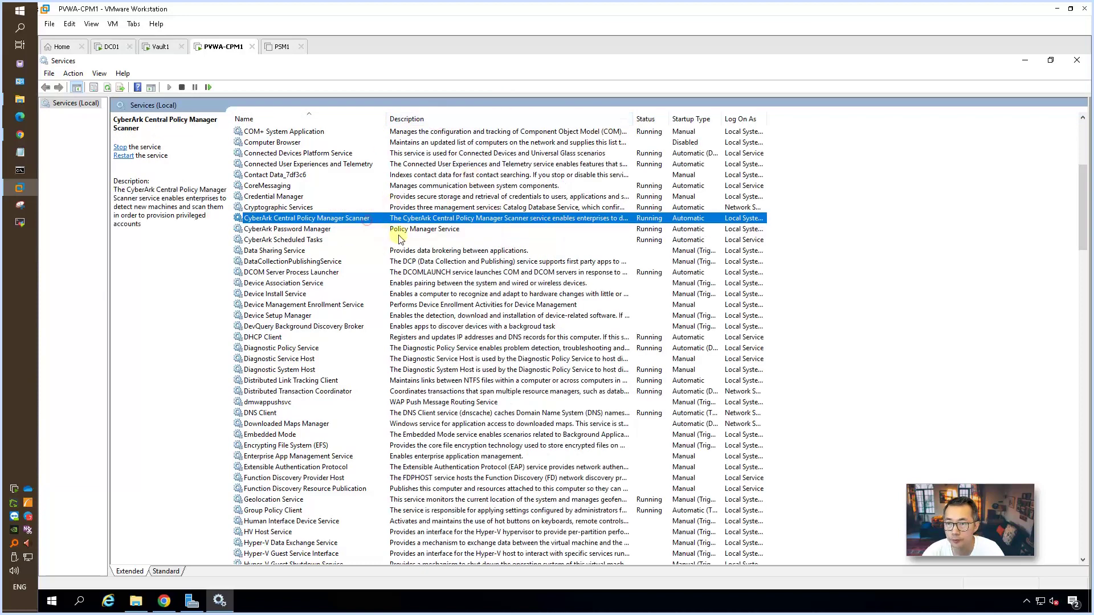
left_click(436, 231)
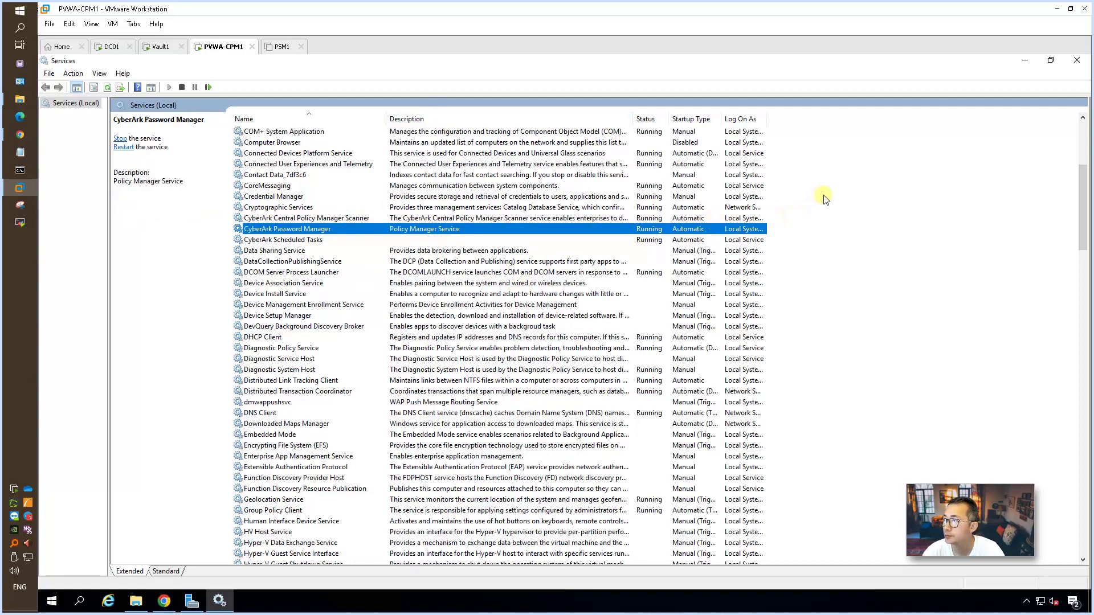
left_click(1076, 56)
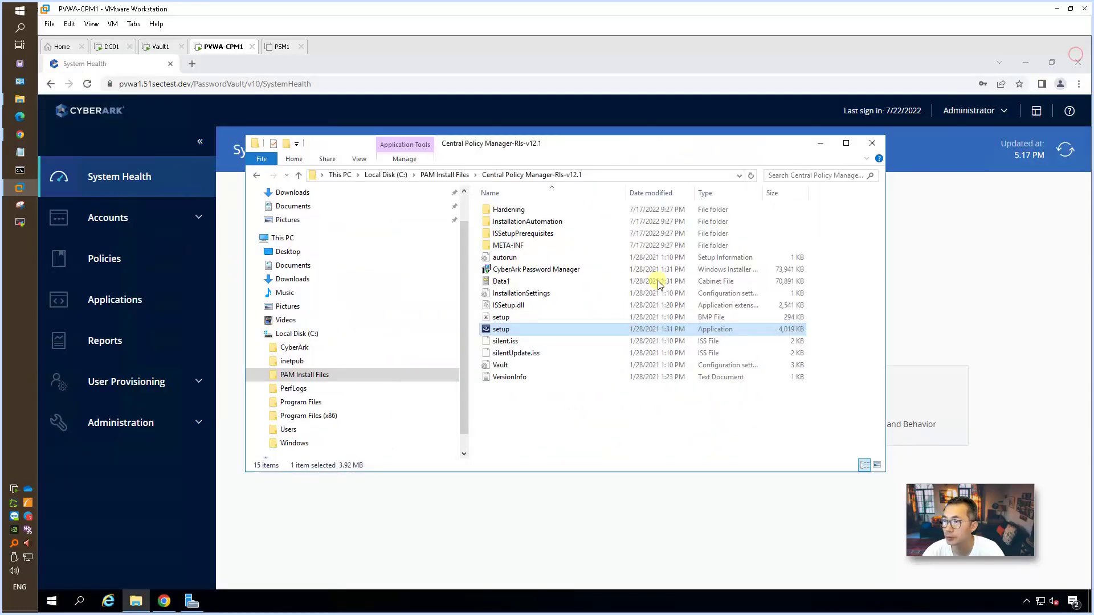
Reload PVWA, sign in with the saved admin credentials, and check CPM and Accounts Discovery in System Health
left_click(820, 143)
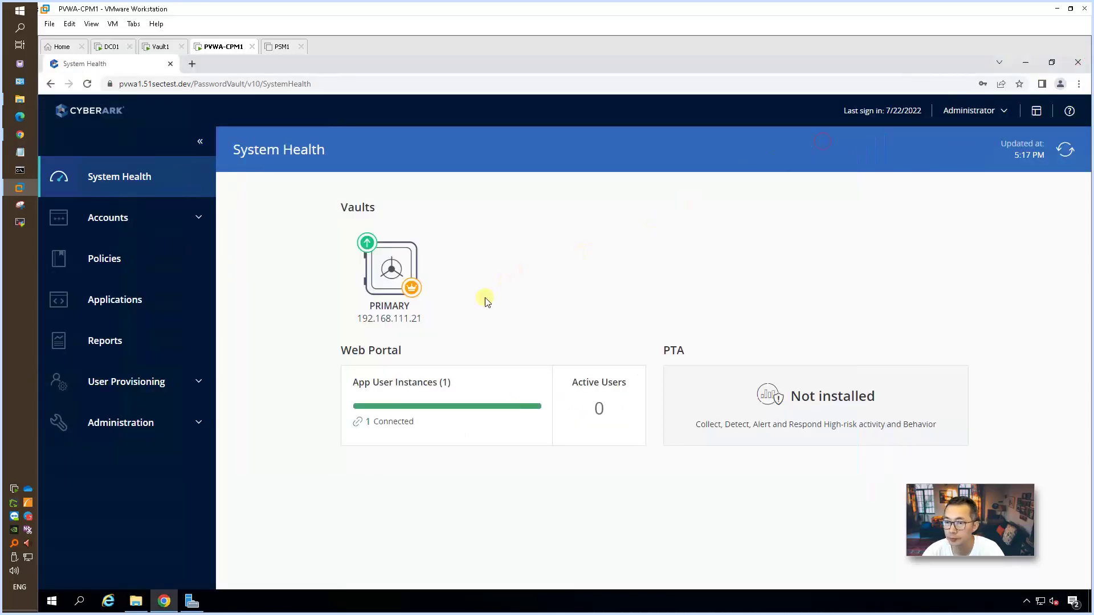
left_click(87, 83)
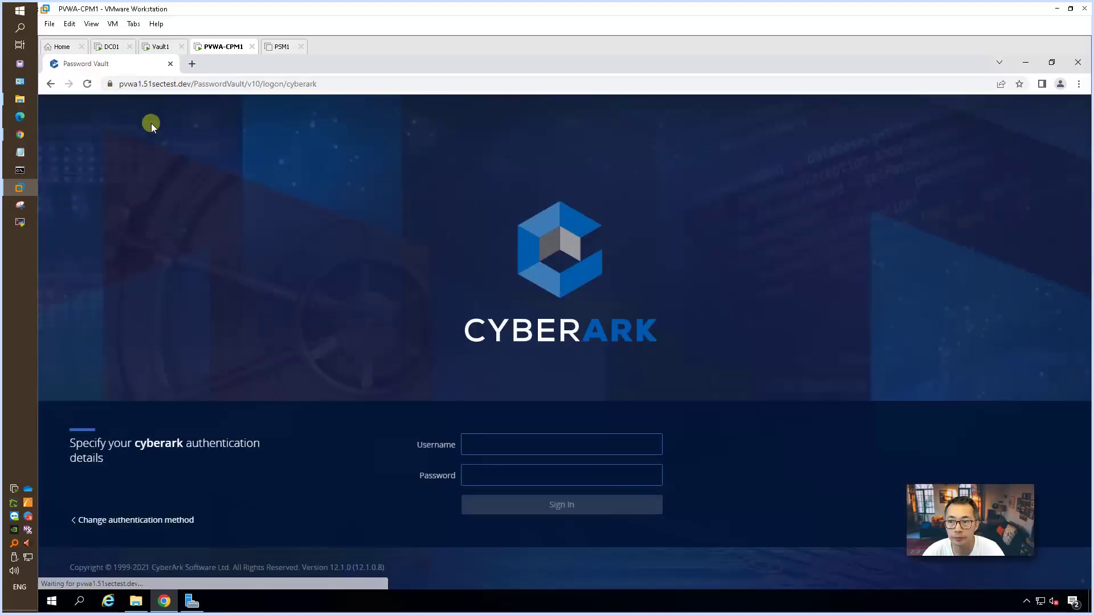
left_click(569, 446)
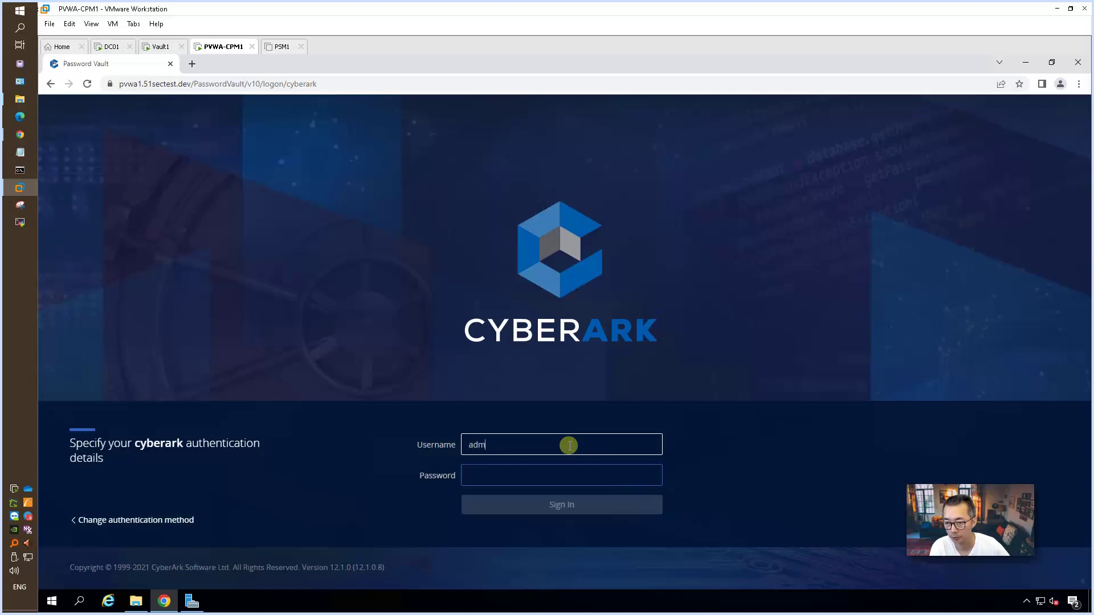
type("adm")
key("Down")
key("Return")
key("Return")
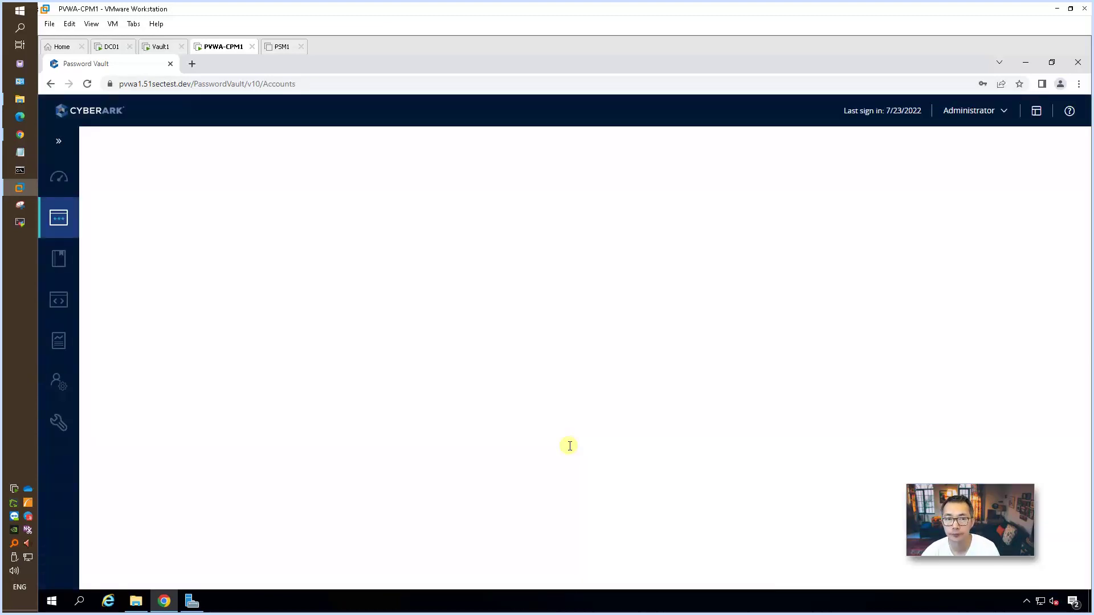
left_click(58, 180)
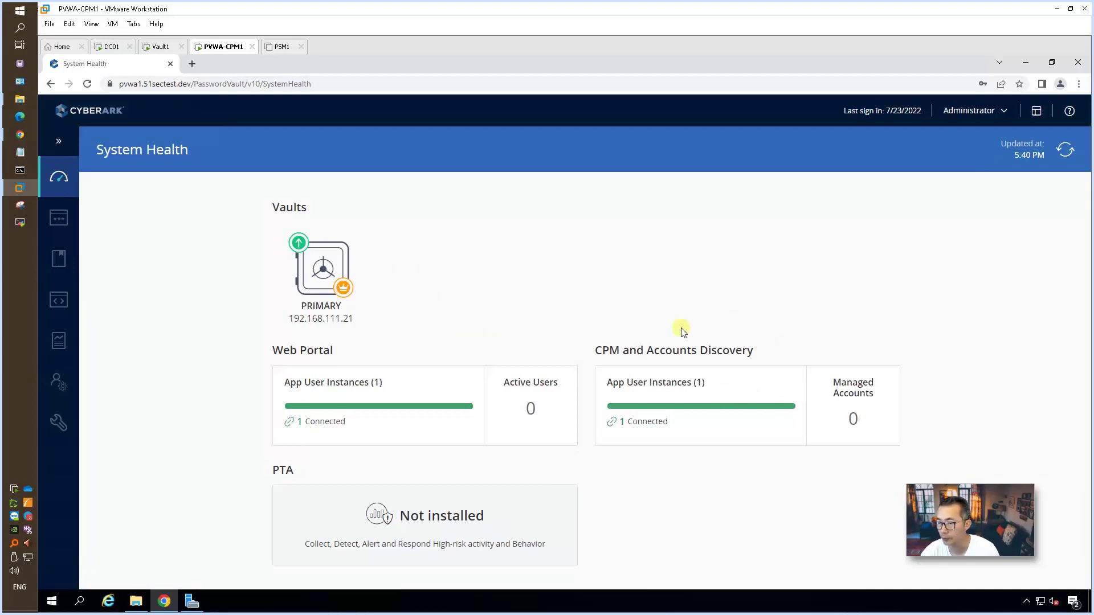
left_click_drag(595, 350, 664, 350)
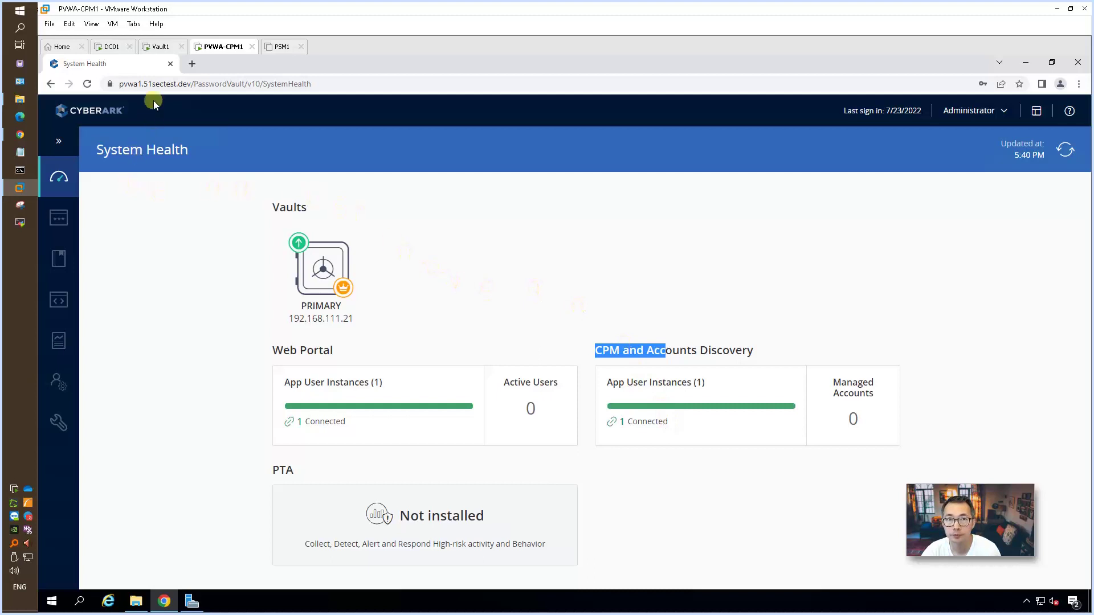
On the Vault1 VM, start PrivateArk and log on to the vault as administrator
left_click(160, 46)
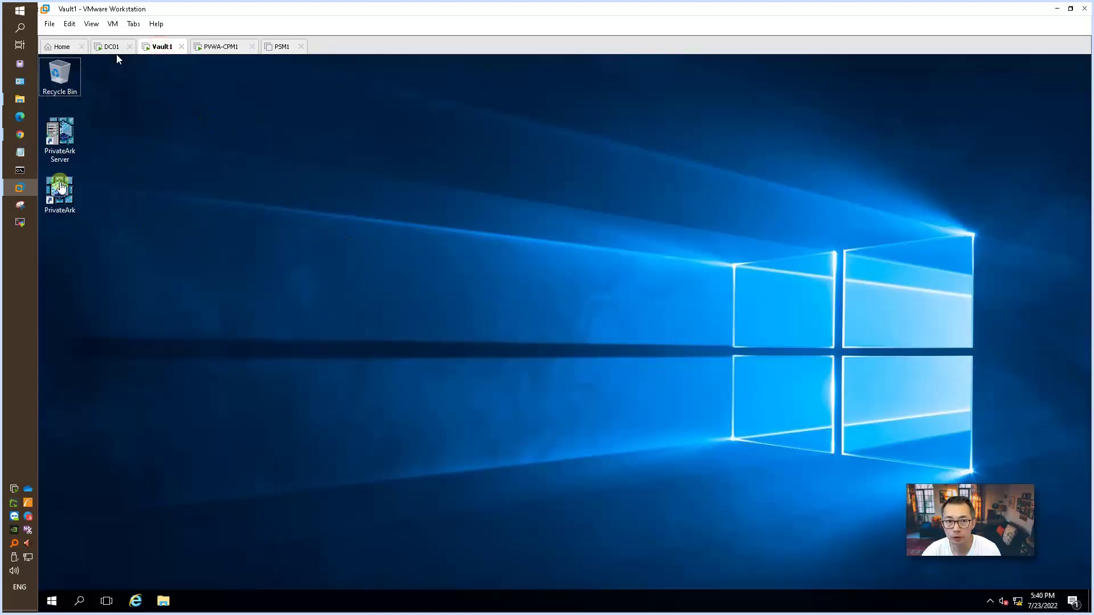
double_click(60, 189)
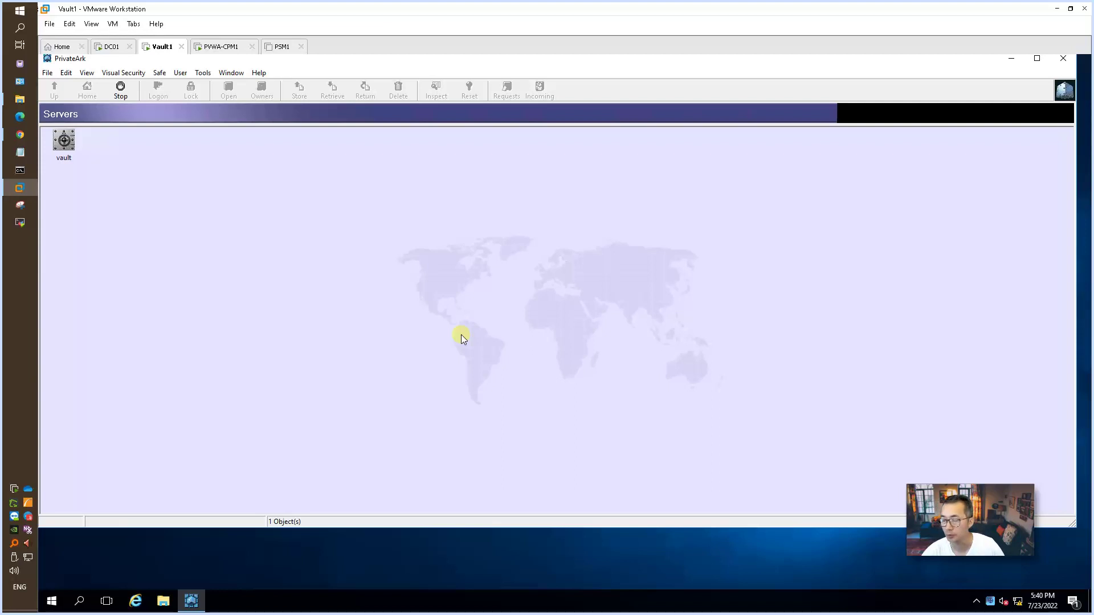
double_click(70, 136)
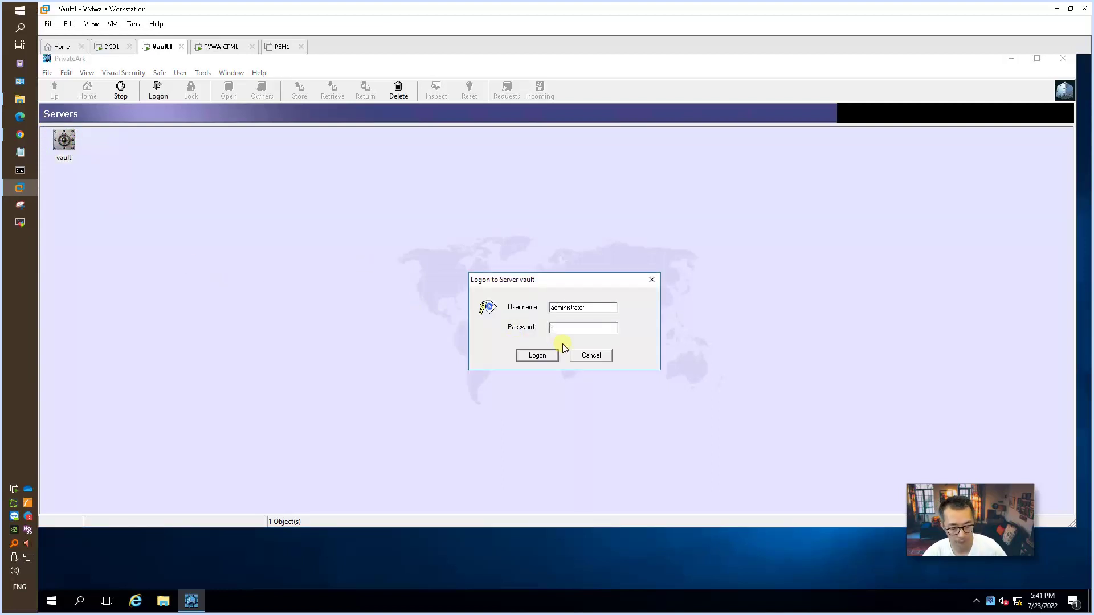
type("***")
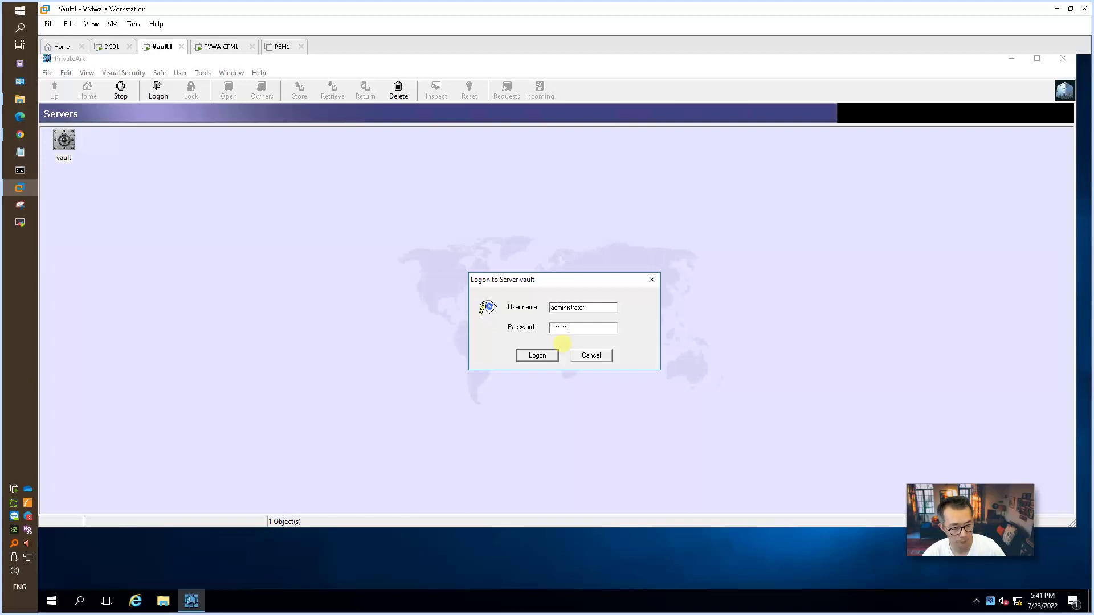
left_click(538, 354)
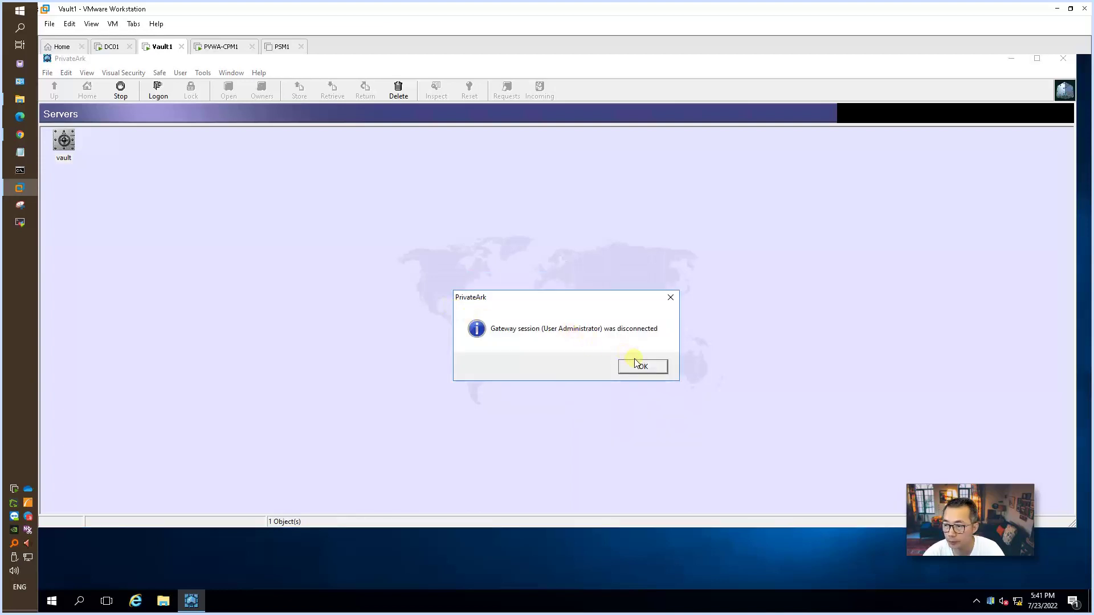
left_click(643, 368)
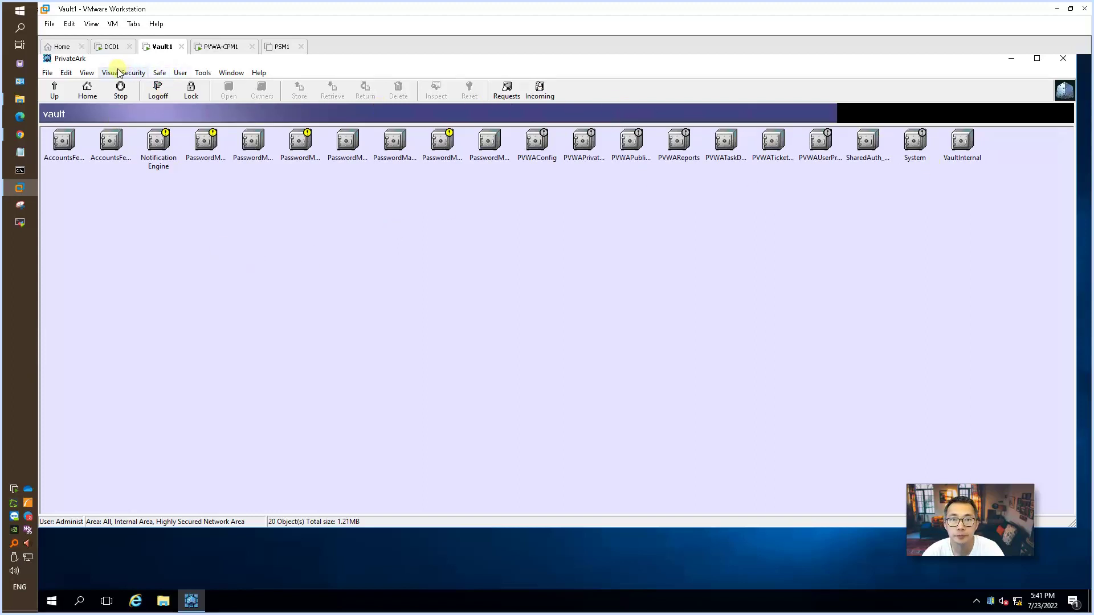
Show the vault's 20 safes as a list and select the PasswordManager safe
left_click(86, 73)
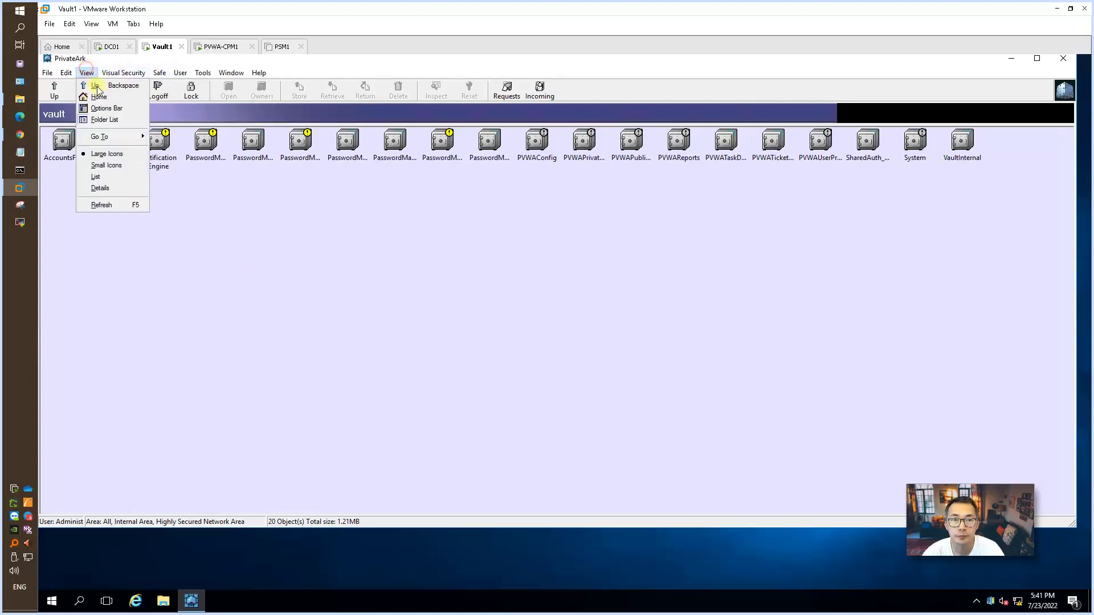
left_click(112, 177)
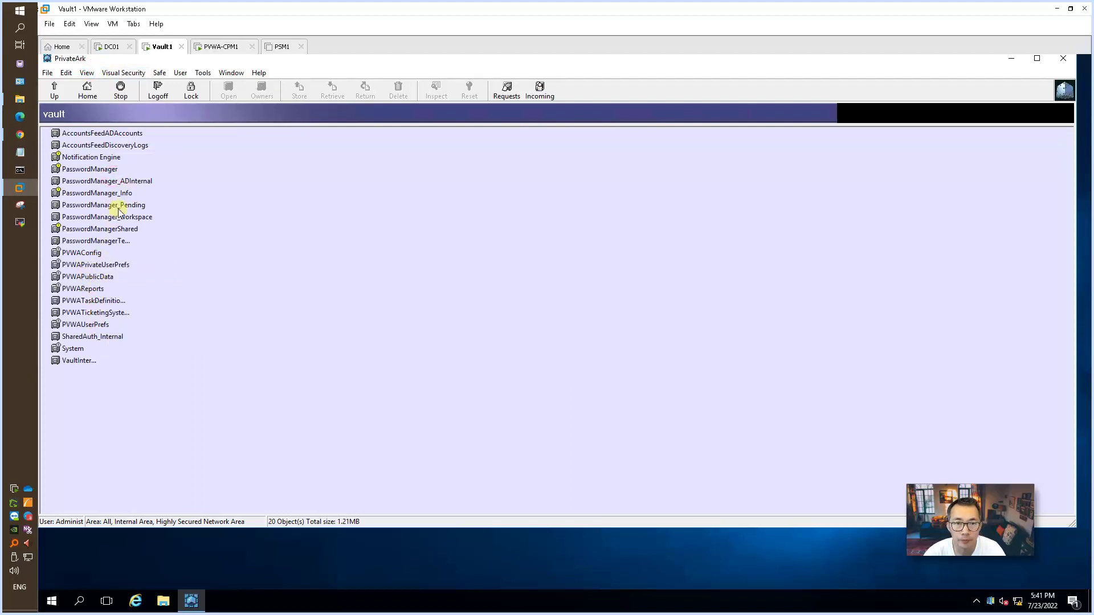
left_click(112, 170)
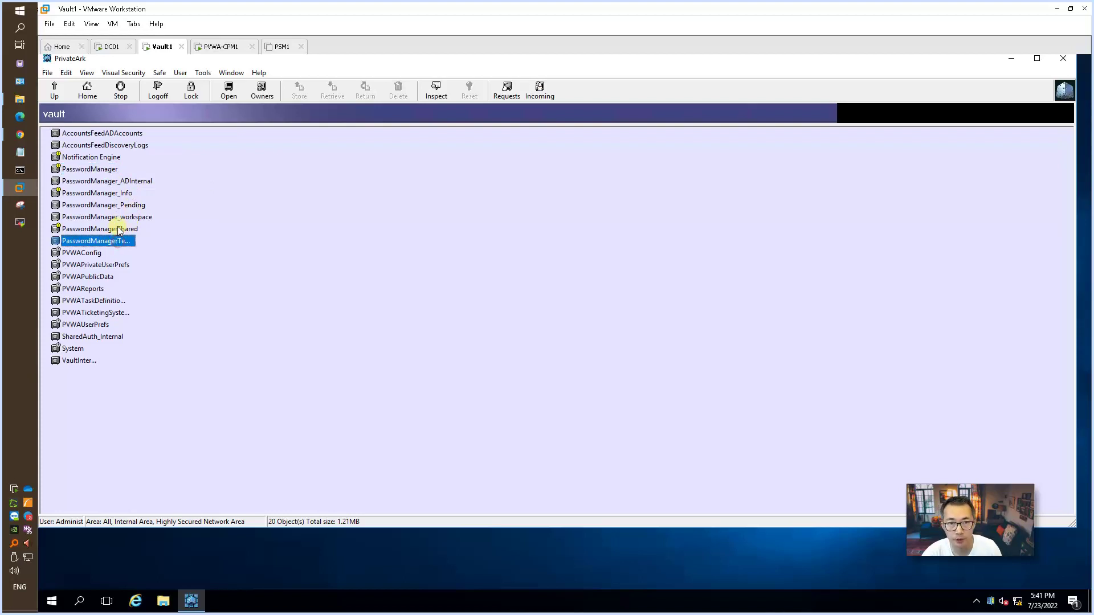
left_click(111, 169)
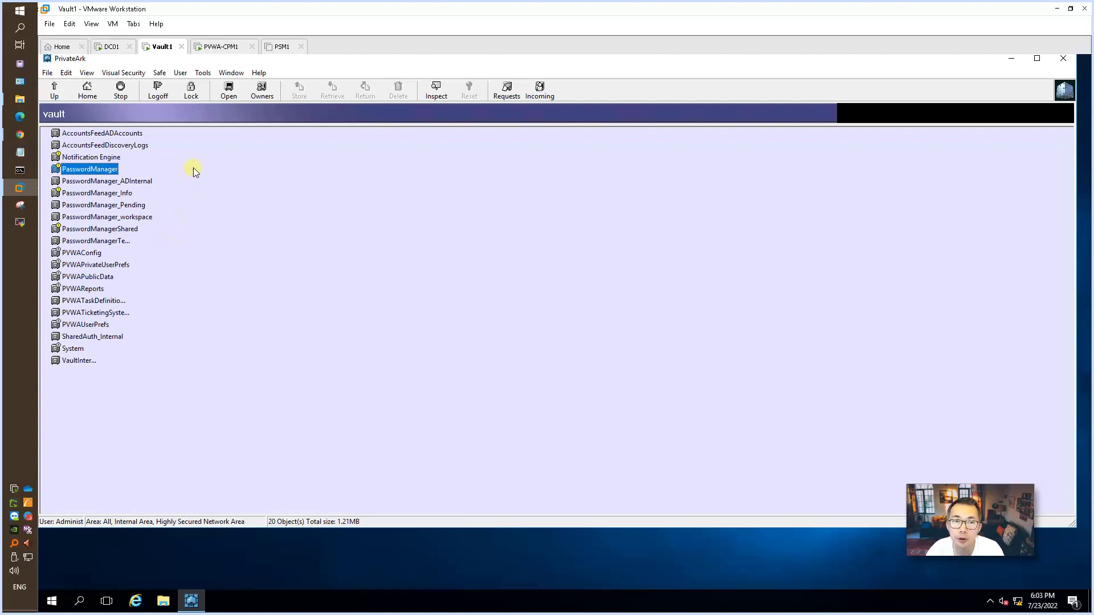
Switch back to PVWA-CPM1 and clear the highlighted CPM and Accounts Discovery heading
left_click(229, 46)
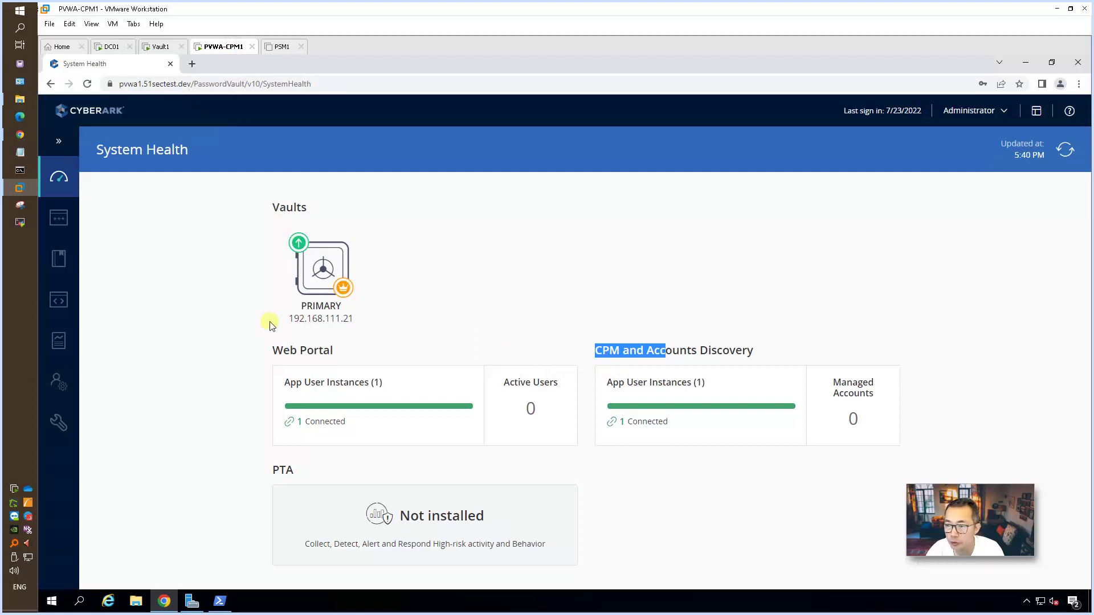
left_click(762, 293)
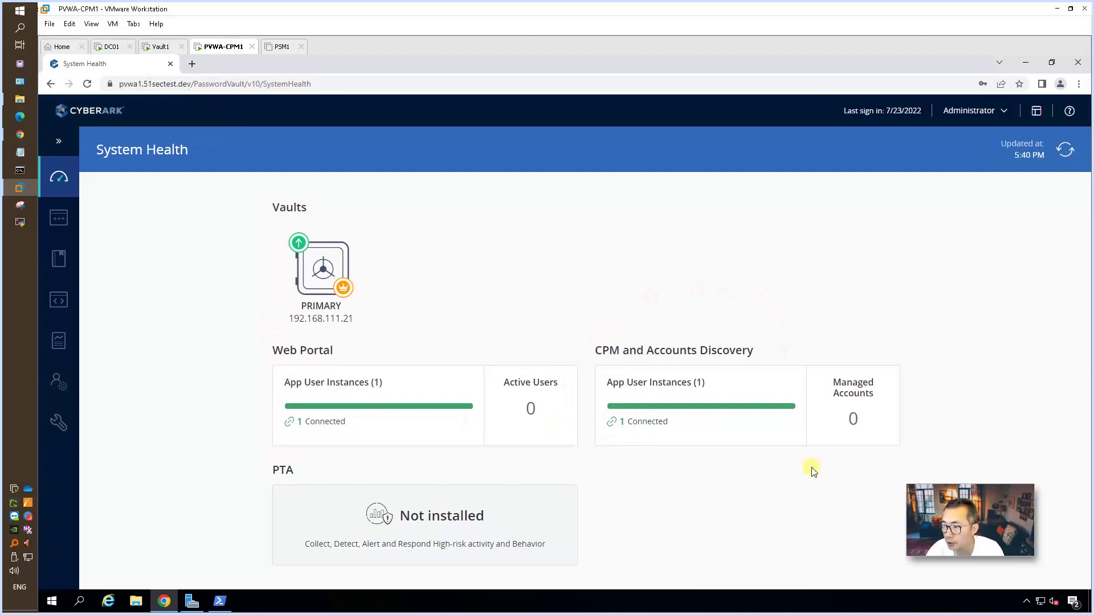